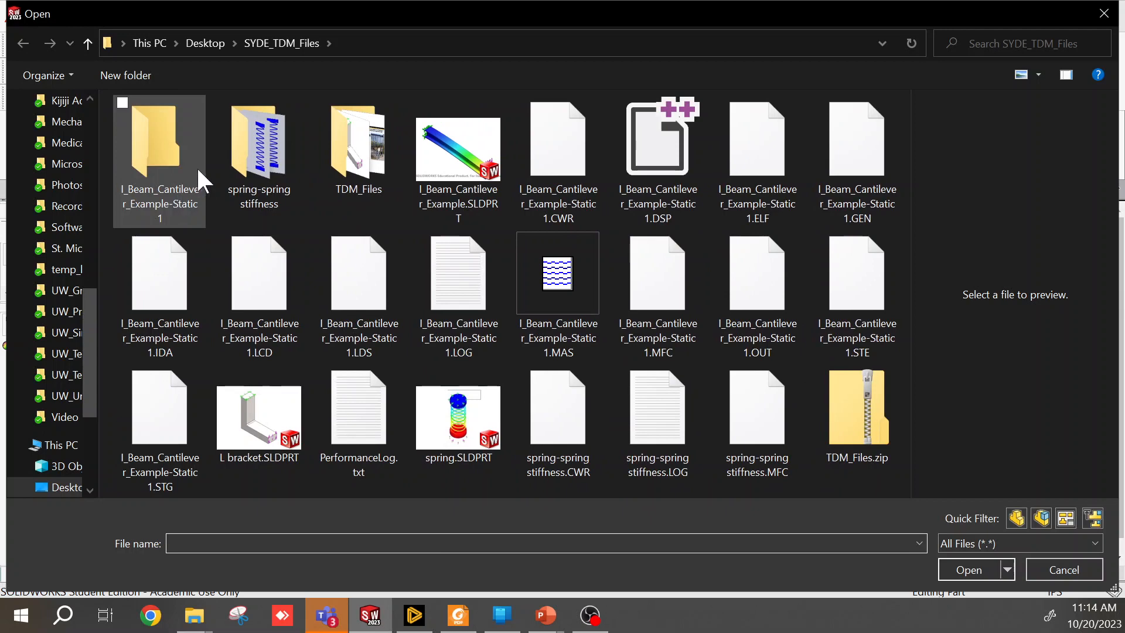
# Step: Open the spring.SLDPRT part from the TDM_Files folder and look over the spring and its end discs
pyautogui.doubleClick(316, 151)
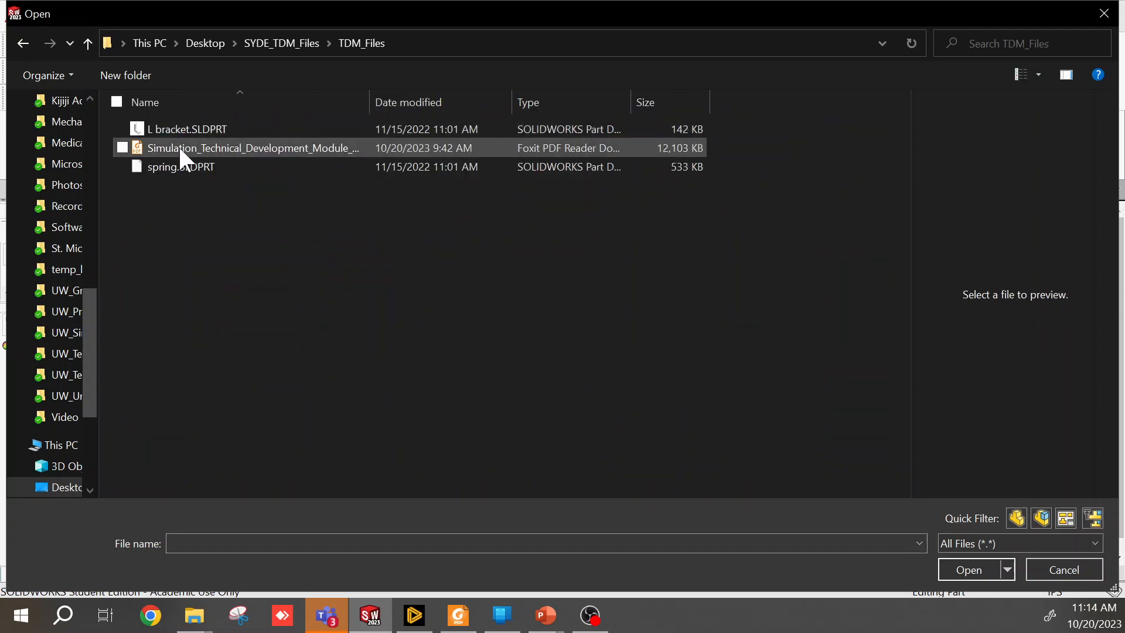
pyautogui.doubleClick(178, 160)
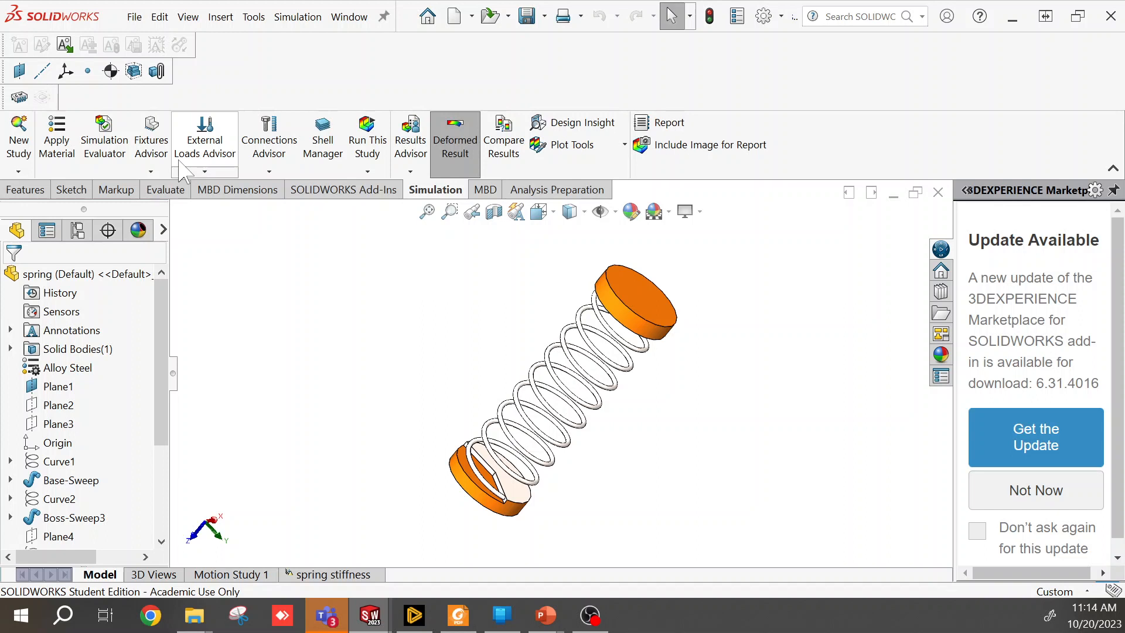
pyautogui.moveTo(543, 379); pyautogui.dragTo(523, 434, button='middle')
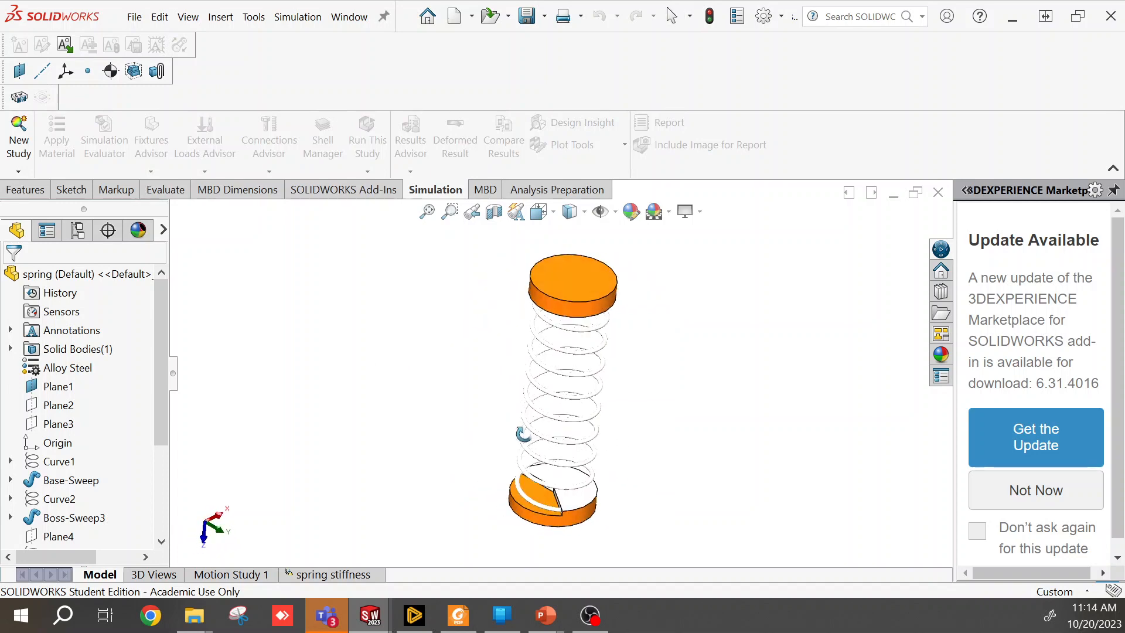
pyautogui.moveTo(559, 514); pyautogui.dragTo(568, 380, button='middle')
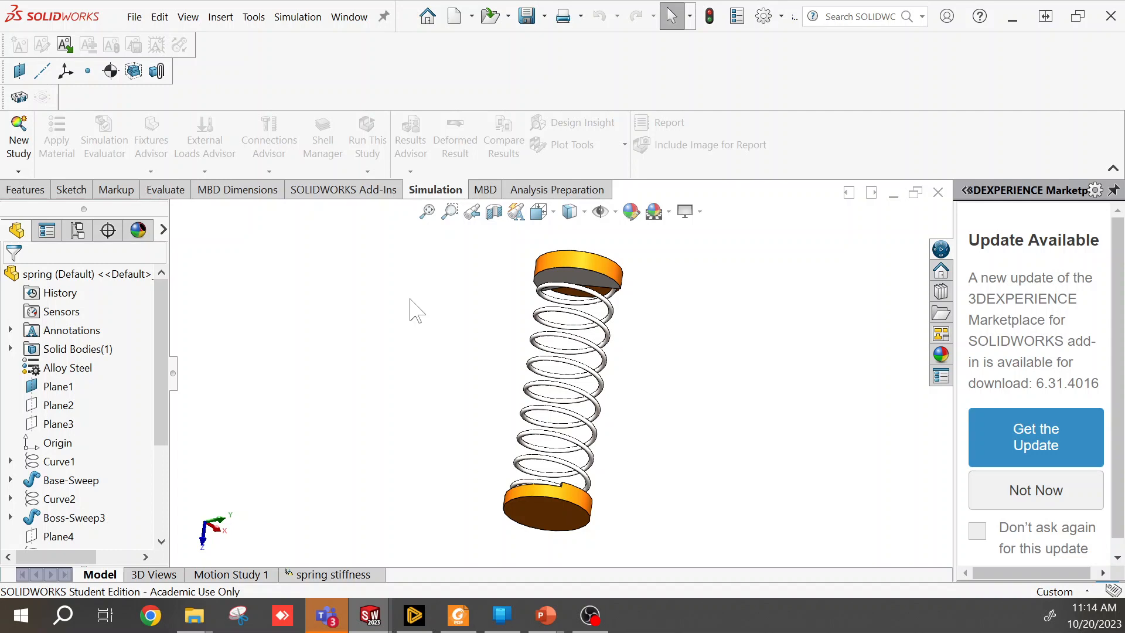
# Step: Open the existing spring stiffness study and check which face the Fixed-1 fixture holds
pyautogui.click(297, 573)
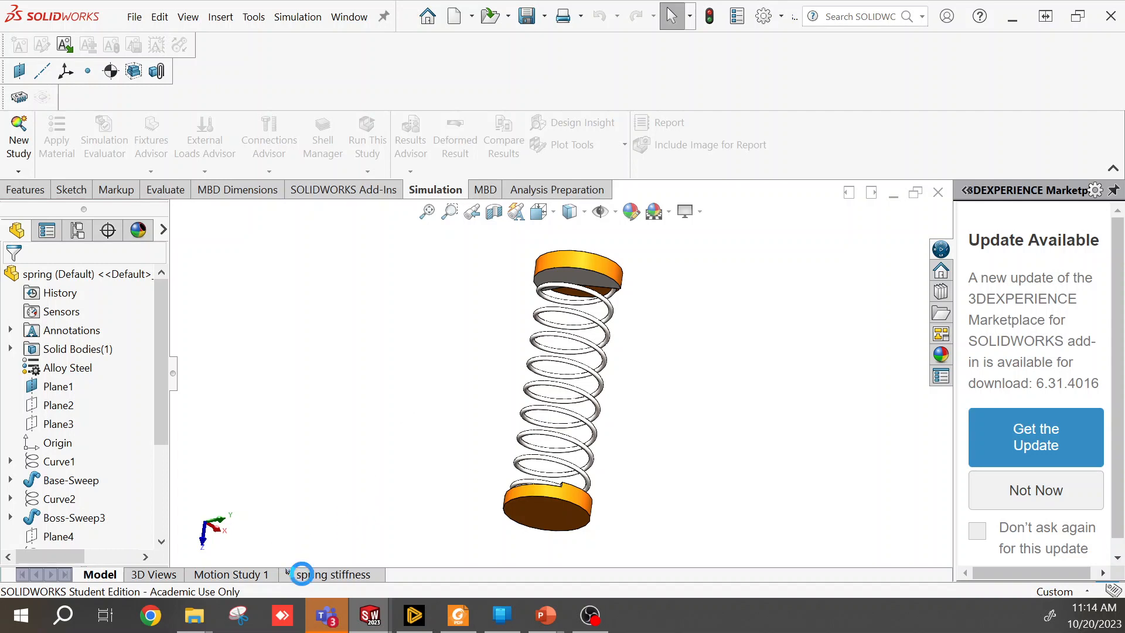
pyautogui.moveTo(583, 404); pyautogui.dragTo(343, 454, button='middle')
pyautogui.click(76, 405)
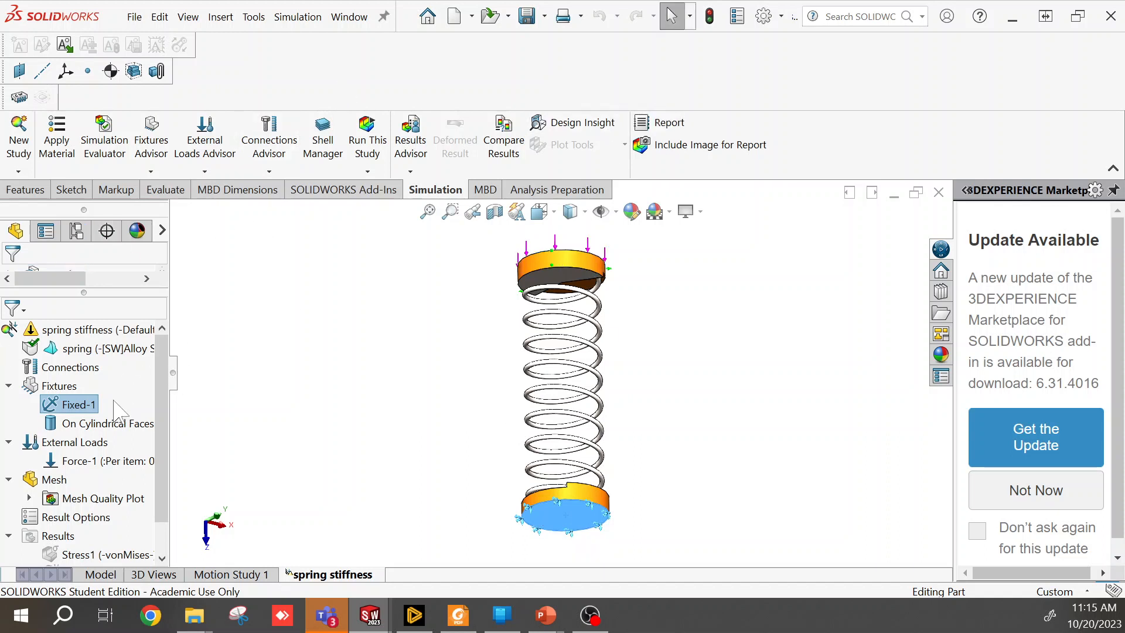
pyautogui.moveTo(609, 363); pyautogui.dragTo(592, 384, button='middle')
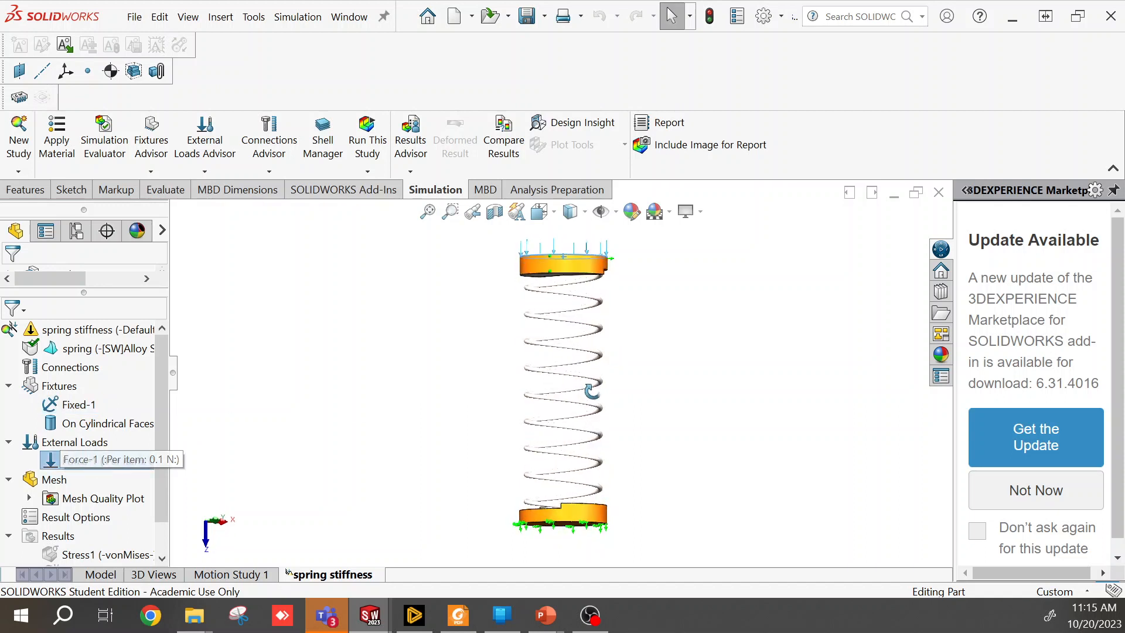
# Step: Review the definition of the Force-1 load on the spring's upper disc, then close it without changes
pyautogui.doubleClick(134, 461)
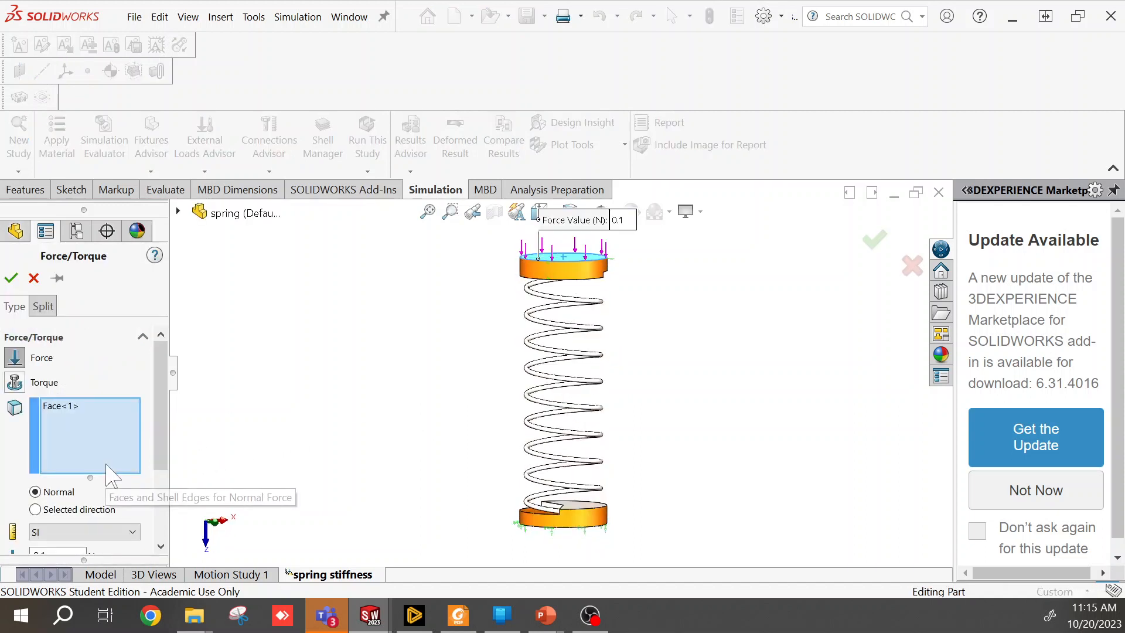
pyautogui.scroll(-1, 167, 451)
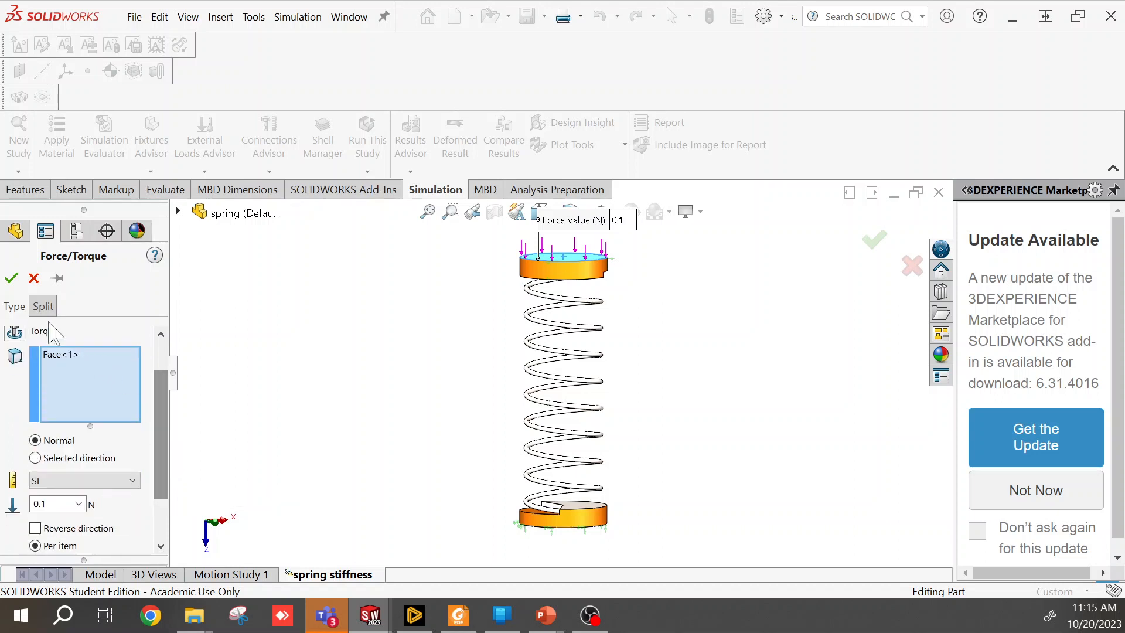
pyautogui.click(32, 279)
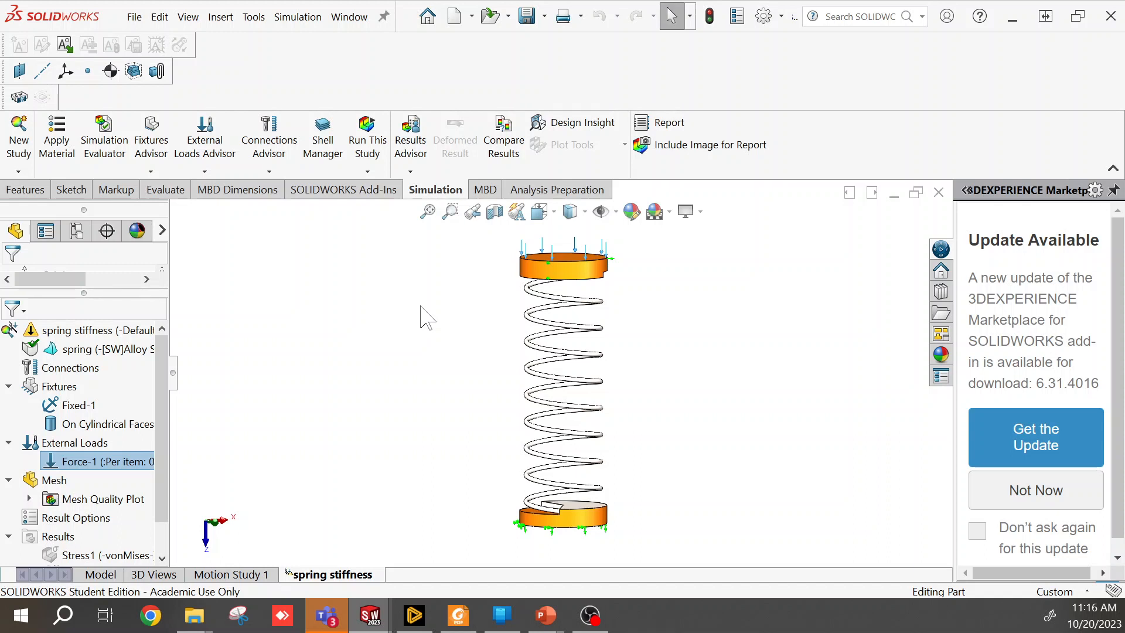
# Step: Review the definition of the On Cylindrical Faces-1 fixture around the side of the spring's upper disc
pyautogui.click(96, 426)
pyautogui.doubleClick(95, 425)
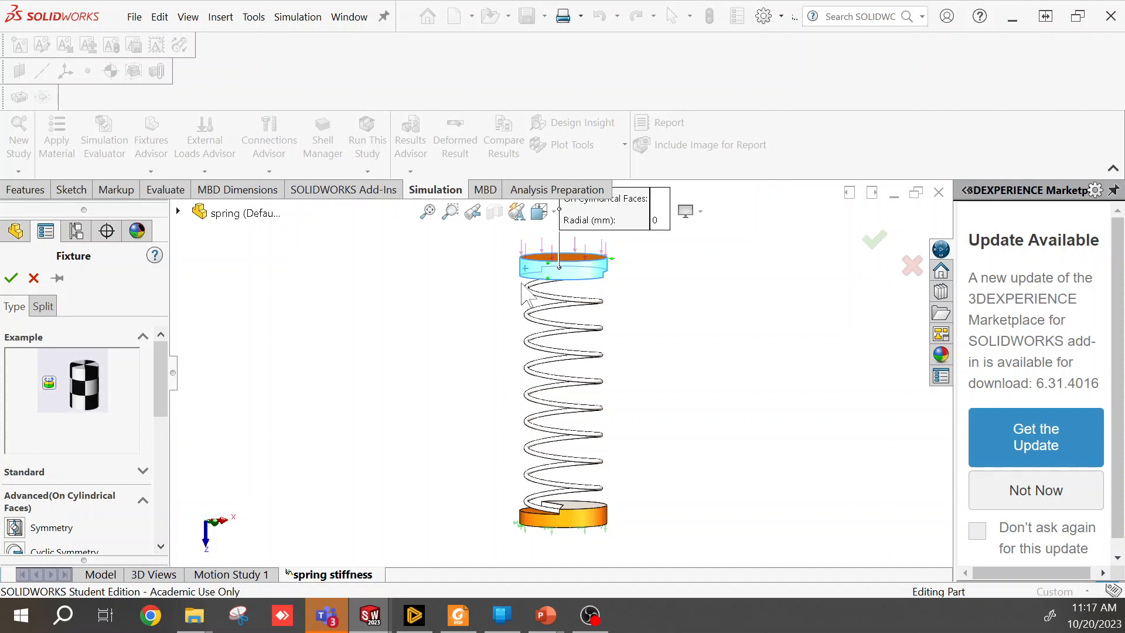
pyautogui.moveTo(597, 404); pyautogui.dragTo(590, 319, button='middle')
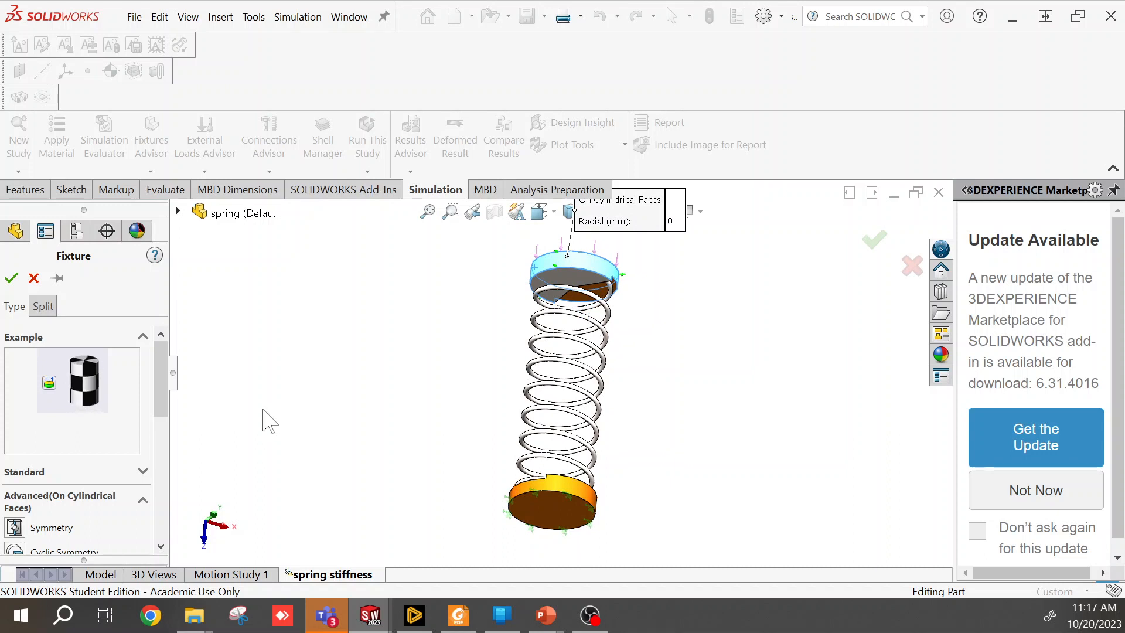
pyautogui.click(10, 278)
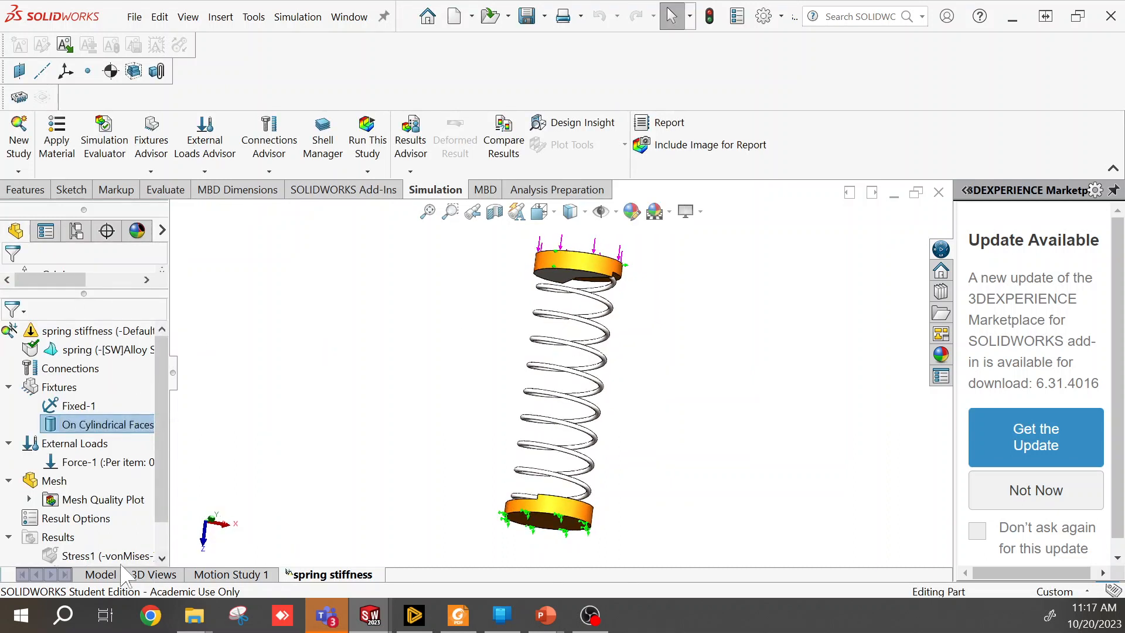
pyautogui.click(100, 574)
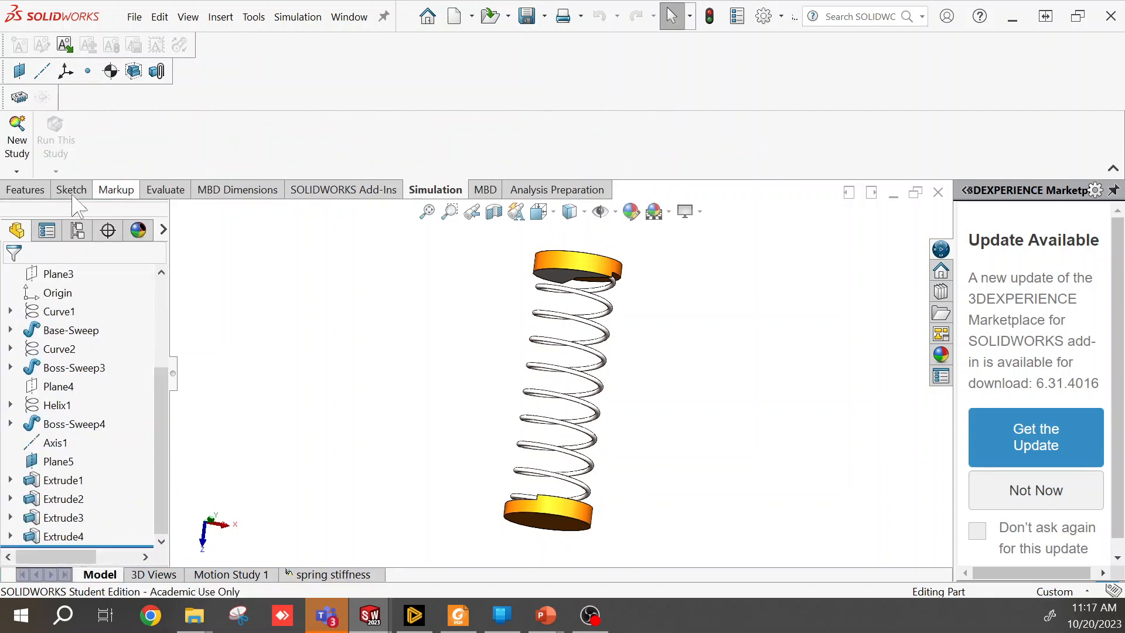
pyautogui.click(16, 171)
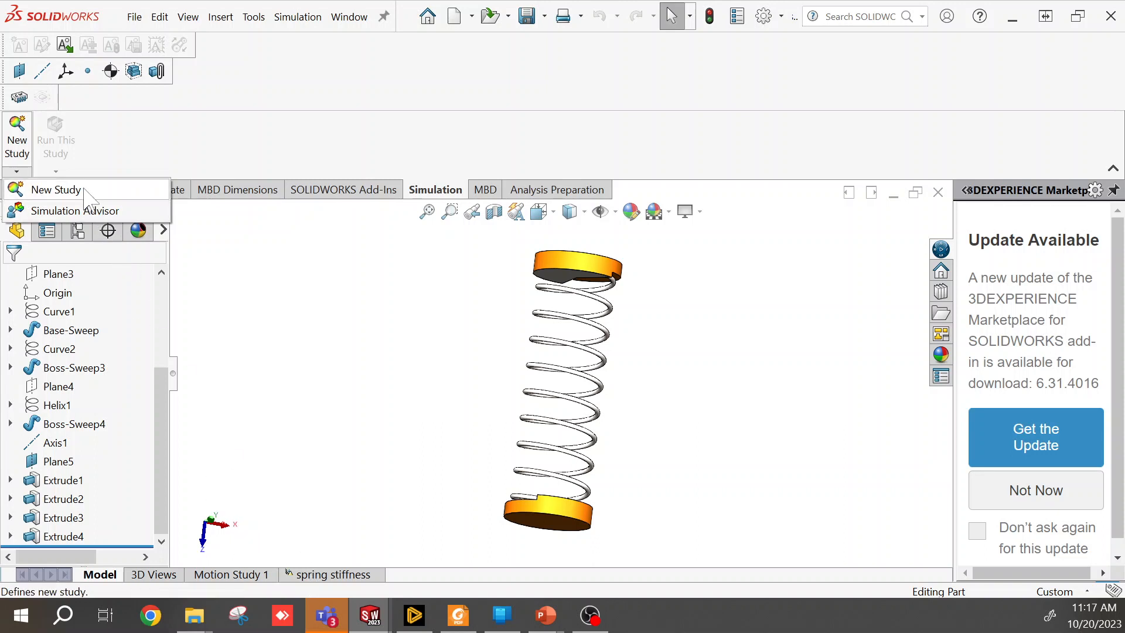
pyautogui.click(331, 575)
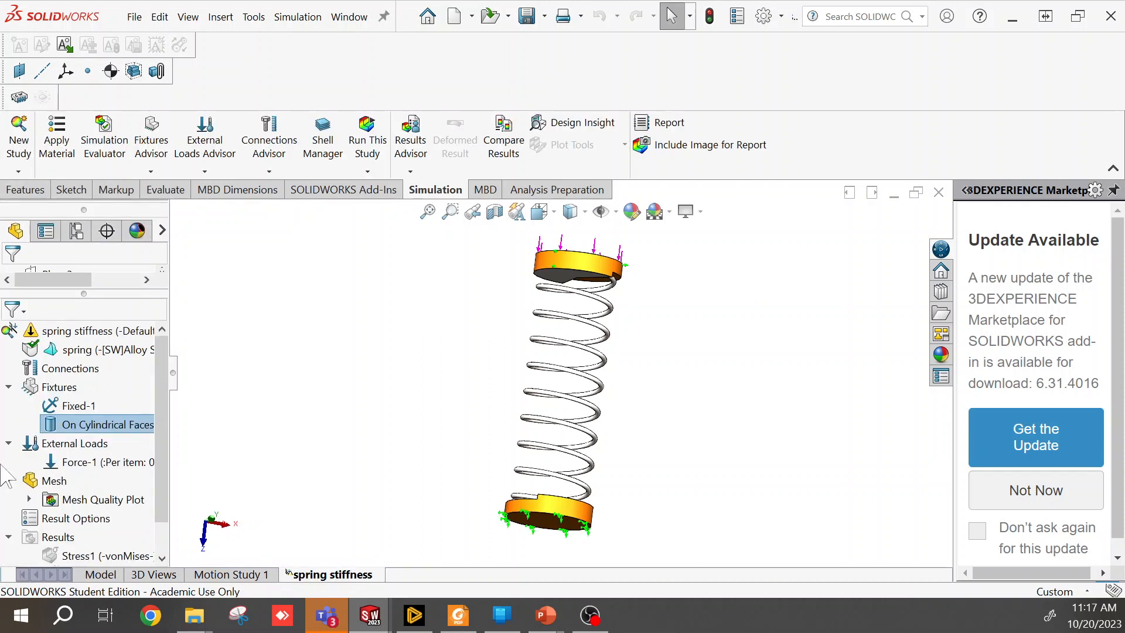
# Step: Apply the Alloy Steel material to the spring body in the spring stiffness study
pyautogui.moveTo(168, 447); pyautogui.dragTo(214, 451)
pyautogui.click(100, 351)
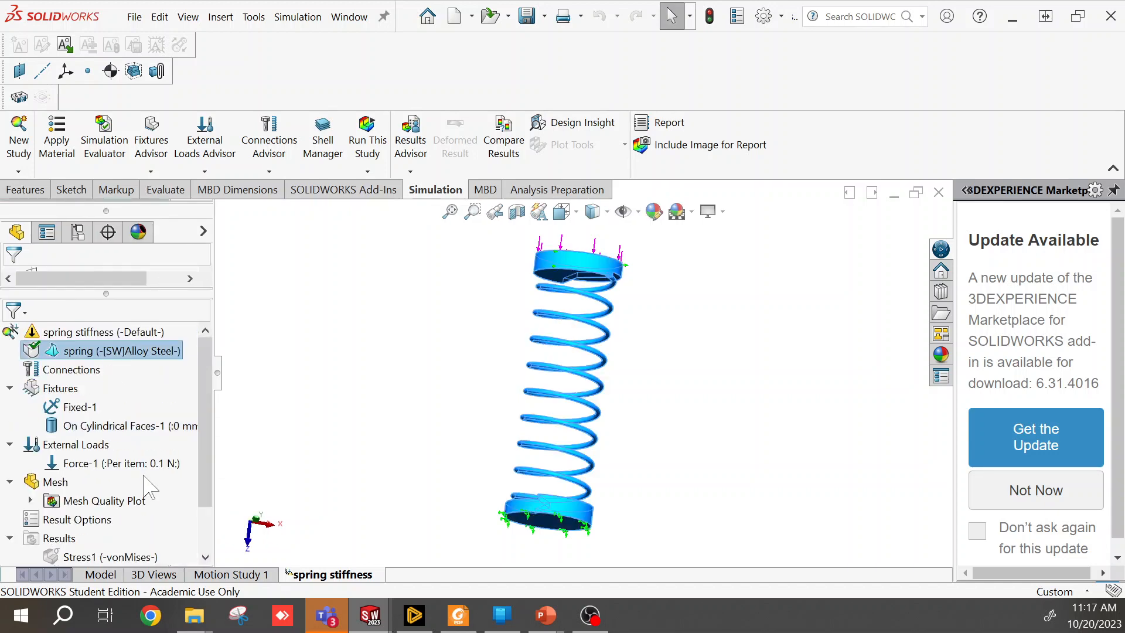
pyautogui.rightClick(113, 359)
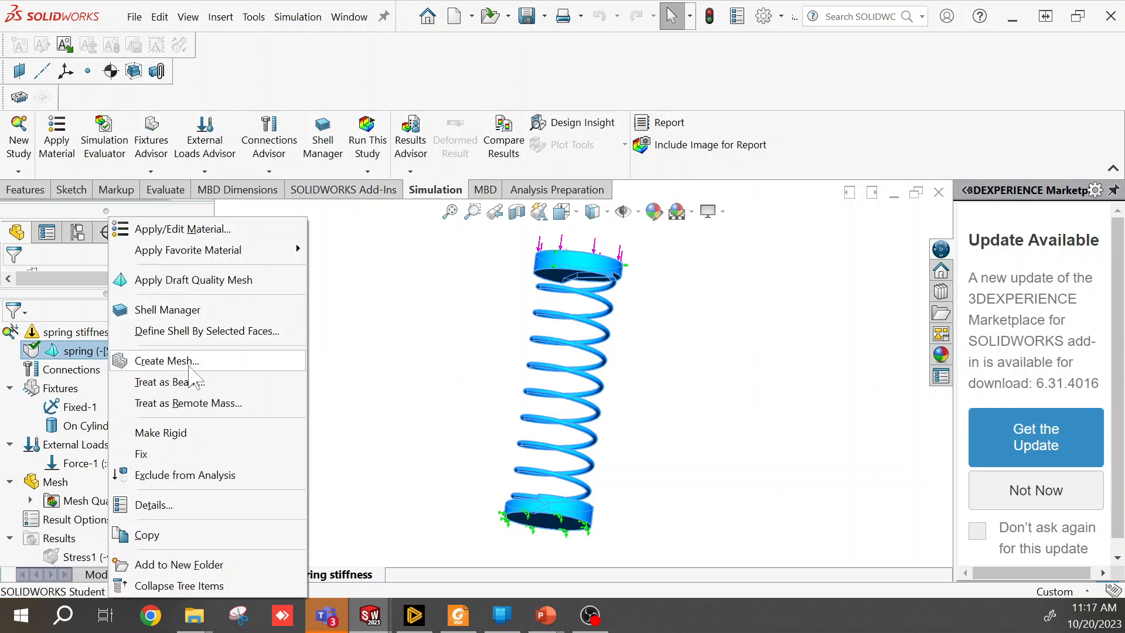
pyautogui.click(197, 230)
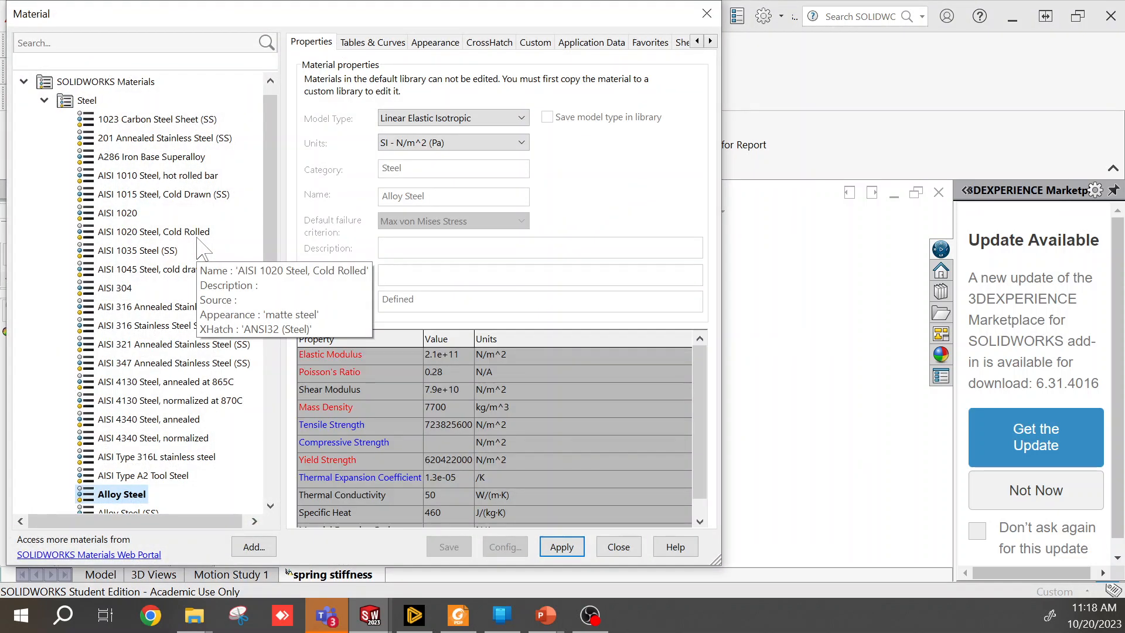
pyautogui.click(562, 548)
pyautogui.click(614, 548)
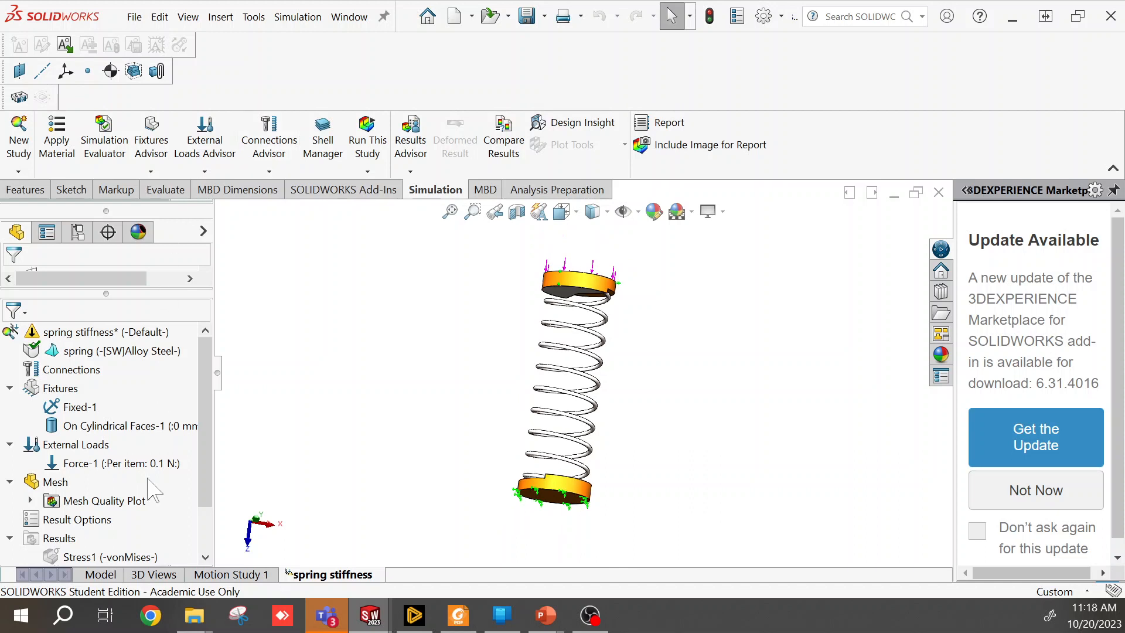
# Step: Create a mesh for the spring with the mesh density set near the coarse end
pyautogui.rightClick(58, 486)
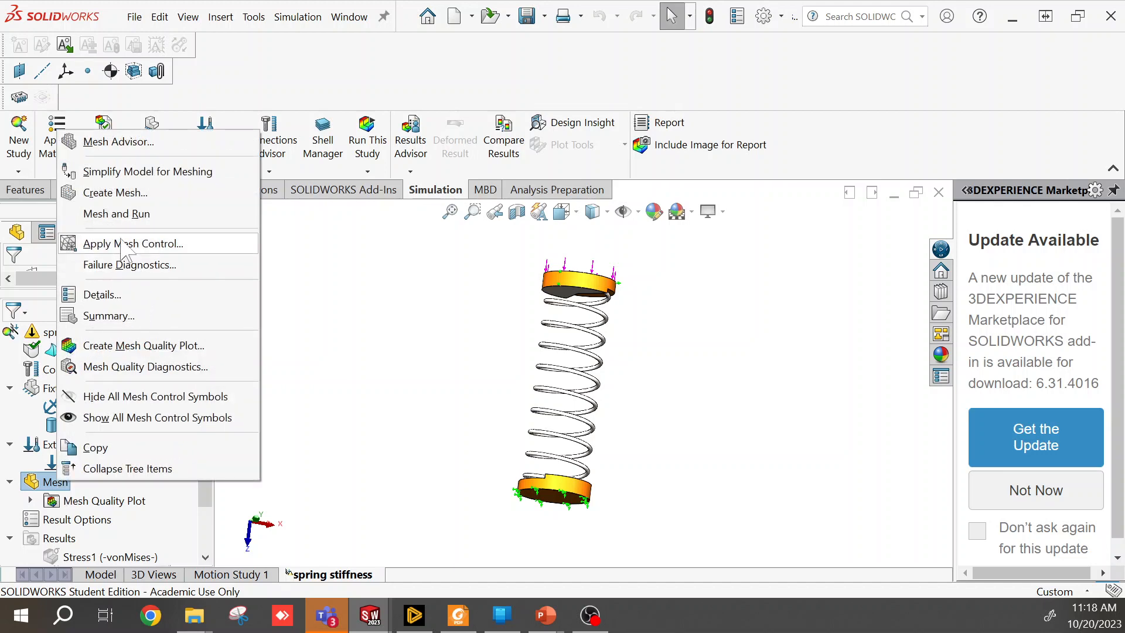
pyautogui.click(117, 195)
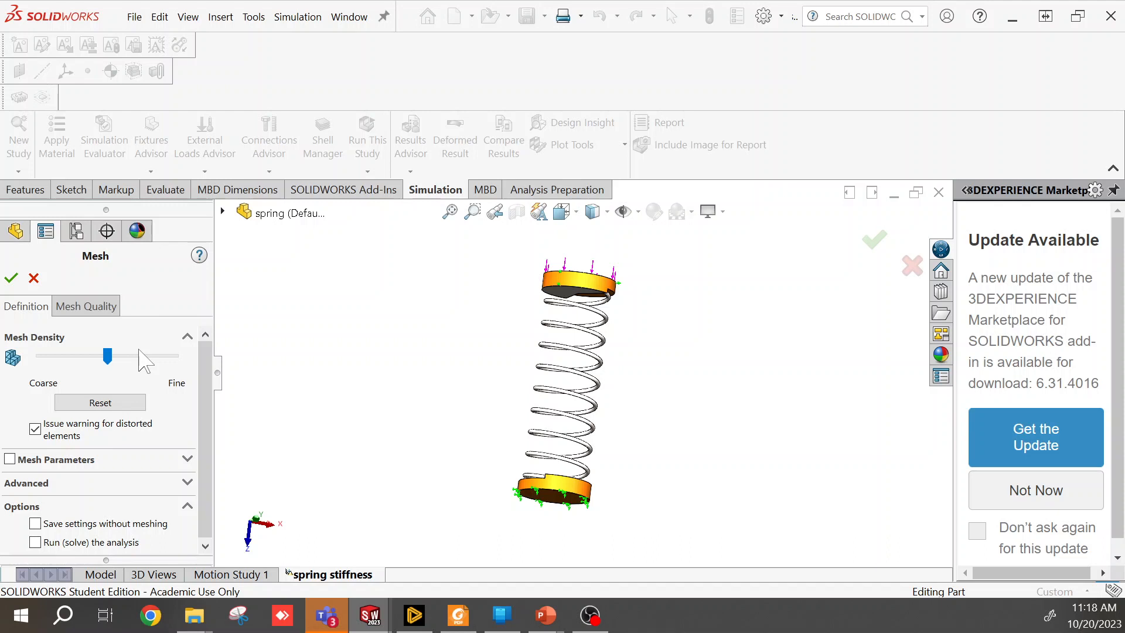
pyautogui.moveTo(107, 356); pyautogui.dragTo(40, 356)
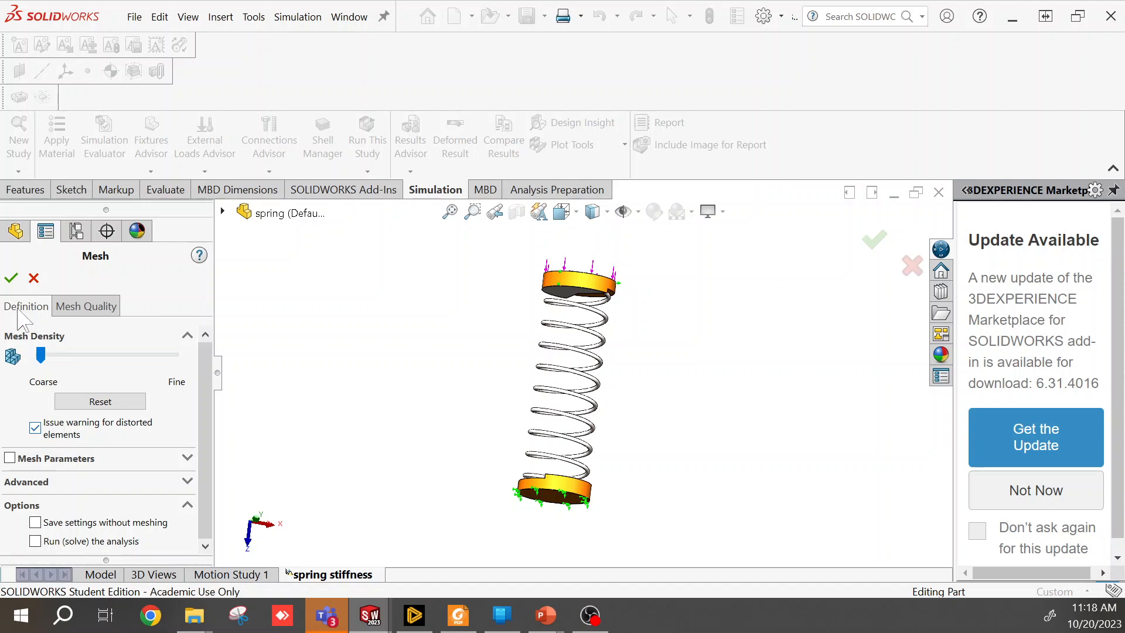
pyautogui.click(11, 278)
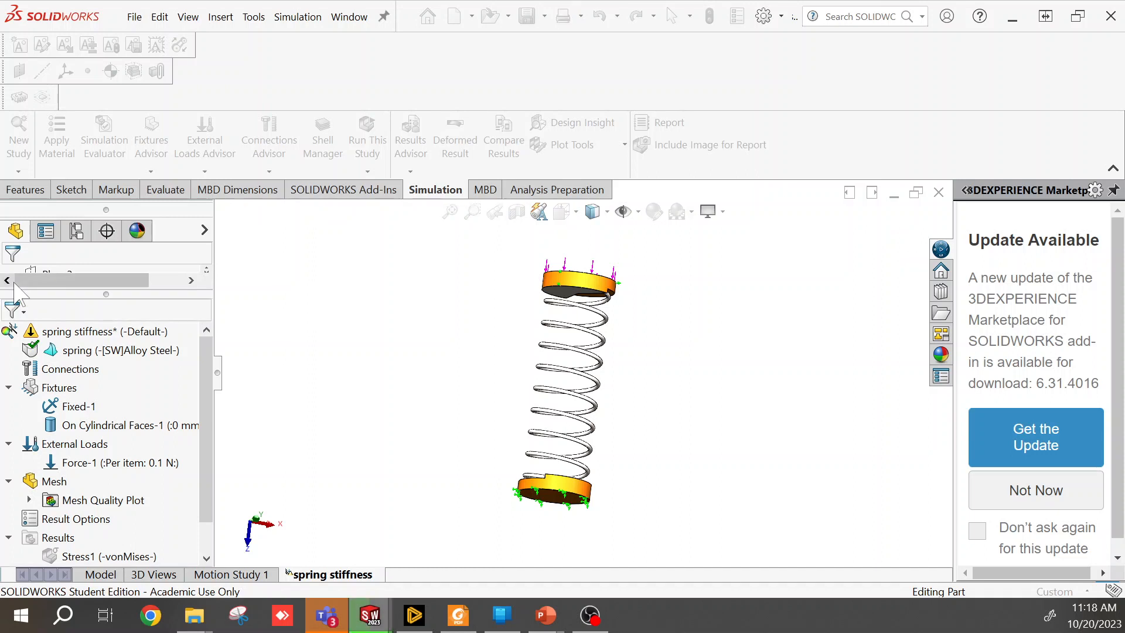
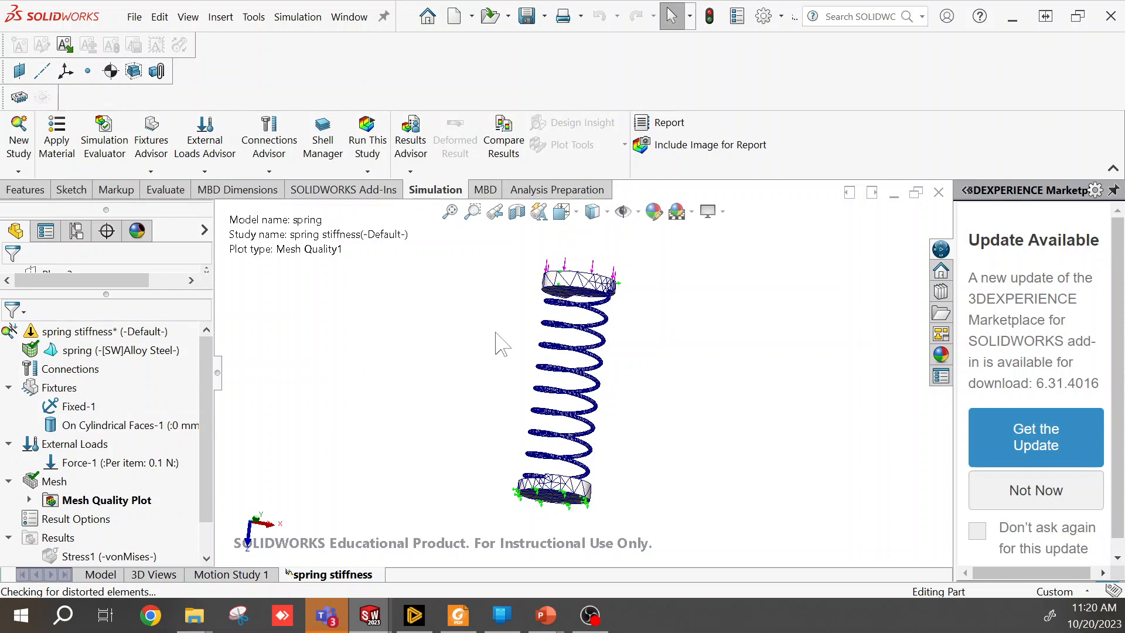
# Step: Examine the mesh elements on the coils and lower disc up close, then show the whole spring in an isometric view
pyautogui.moveTo(497, 344); pyautogui.dragTo(515, 398, button='middle')
pyautogui.scroll(-5, 591, 475)
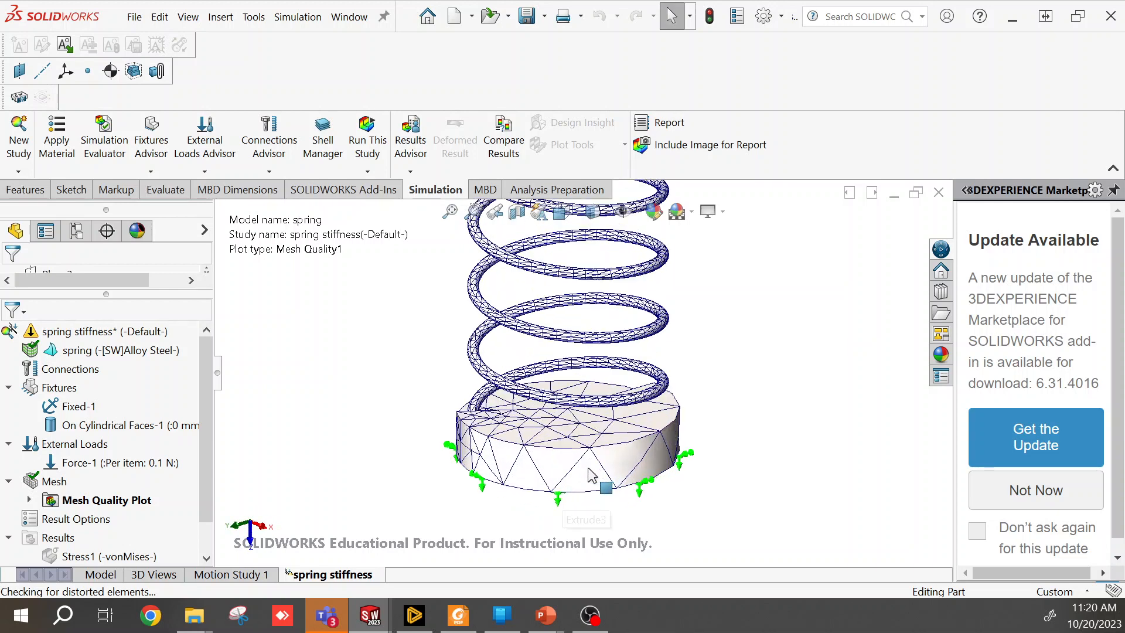
pyautogui.scroll(-3, 582, 469)
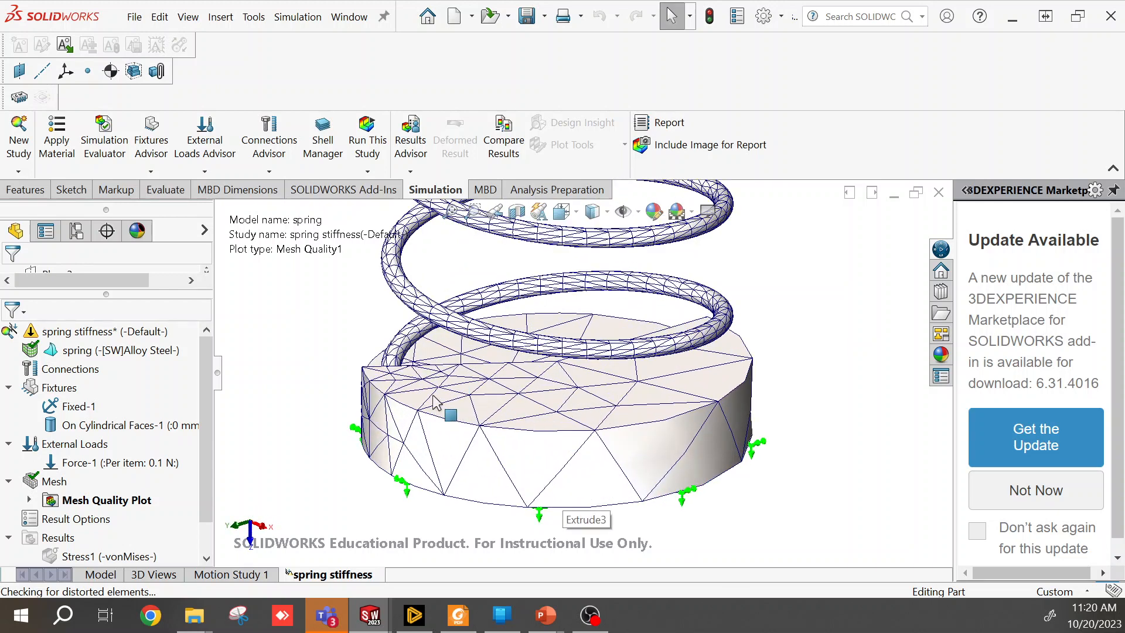
pyautogui.scroll(6, 430, 410)
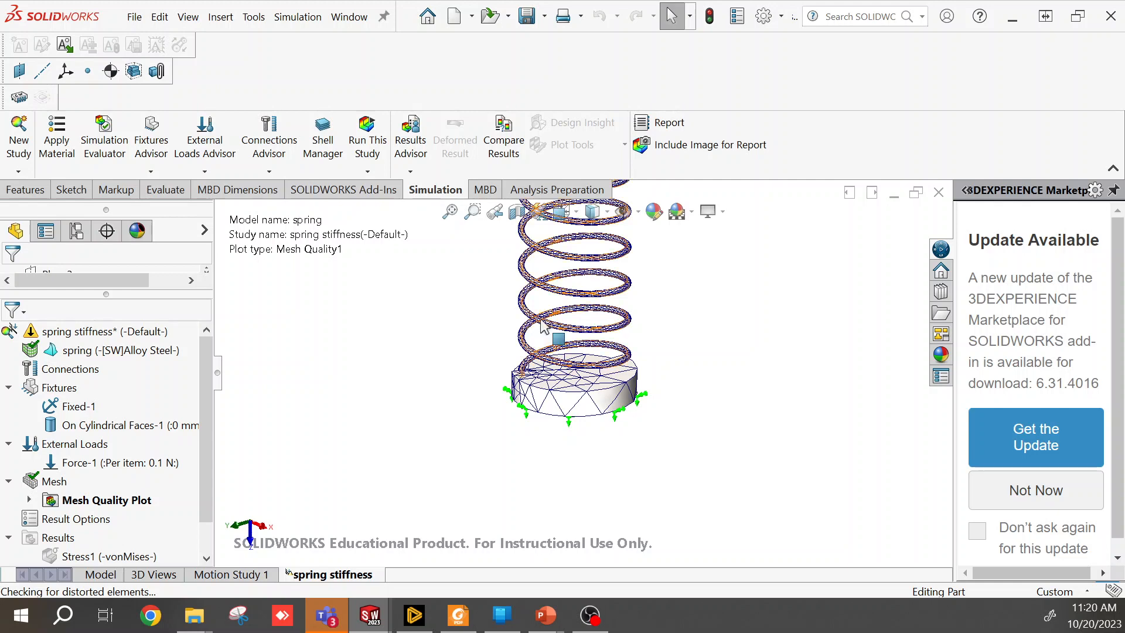
pyautogui.scroll(-5, 539, 346)
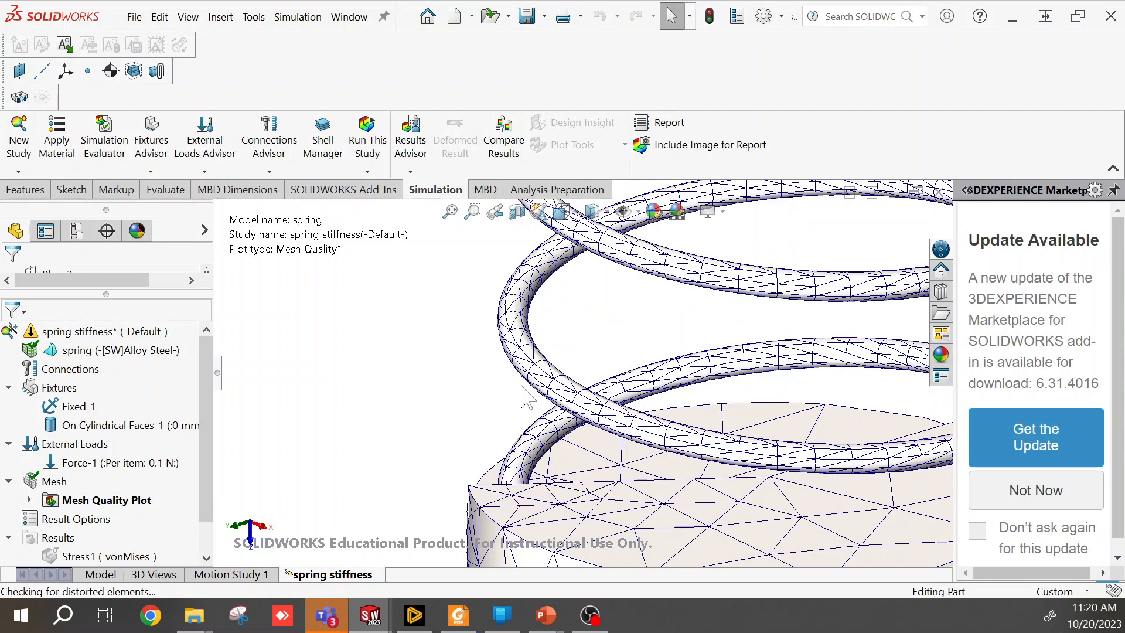
pyautogui.scroll(8, 560, 400)
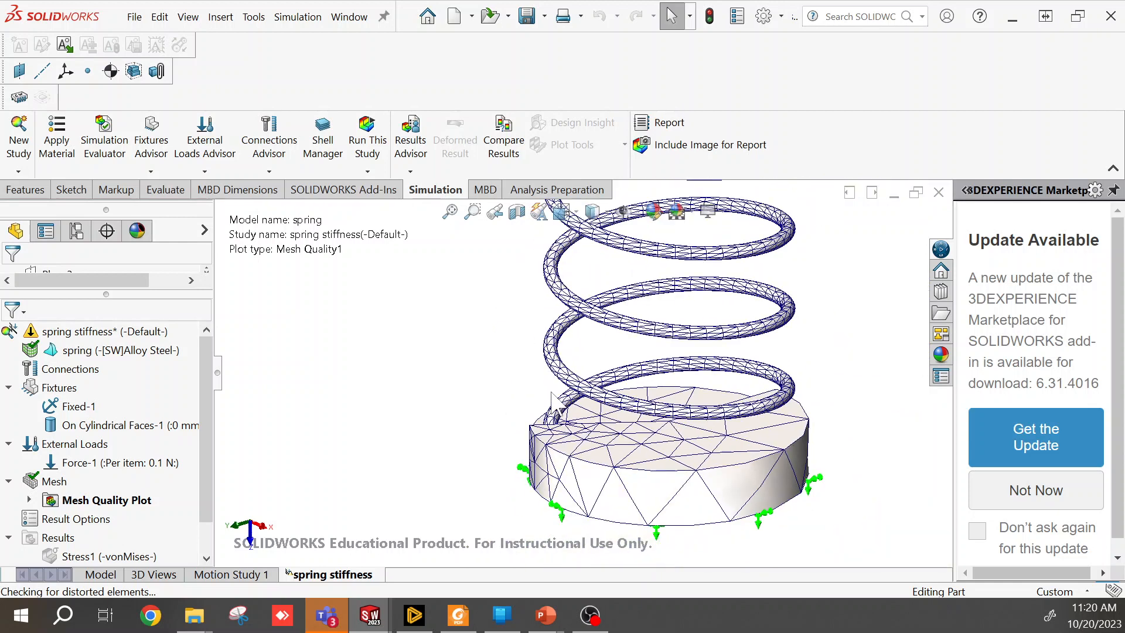
pyautogui.moveTo(609, 357); pyautogui.dragTo(596, 316, button='middle')
pyautogui.click(671, 16)
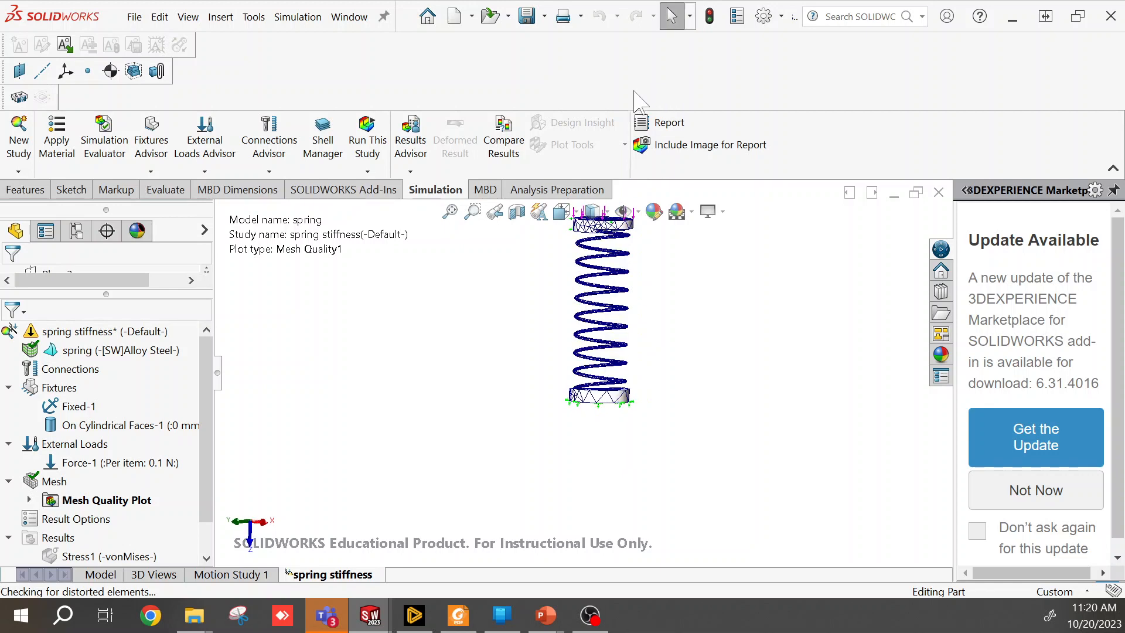
pyautogui.click(564, 217)
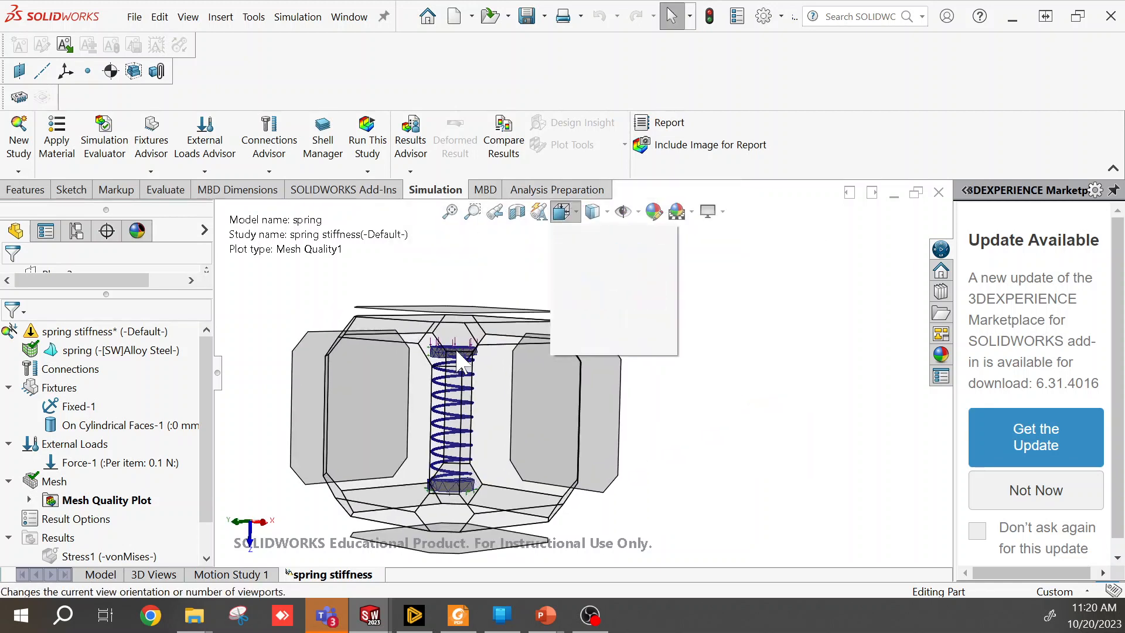
pyautogui.click(466, 346)
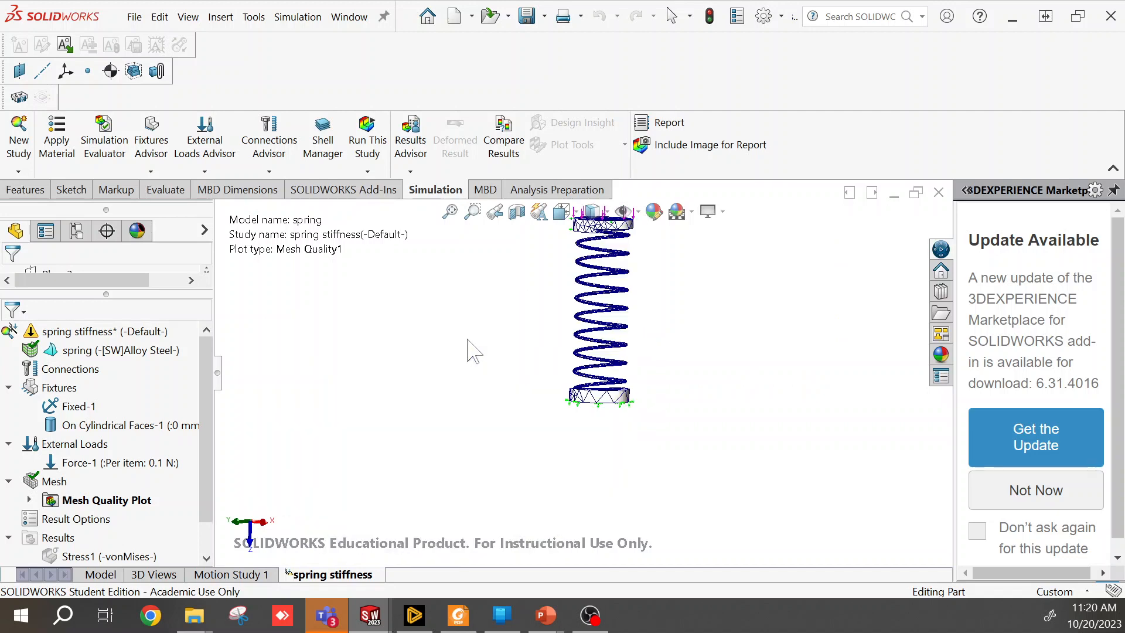
# Step: Check the spring body's material assignment and the location of the Fixed-1 fixture on the meshed model
pyautogui.click(150, 355)
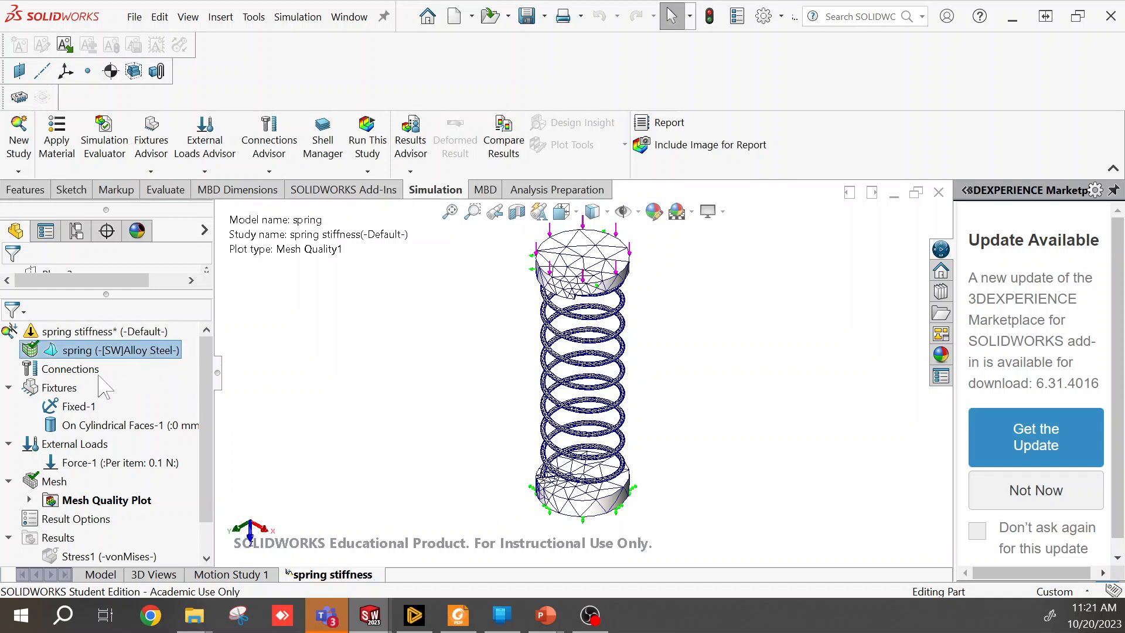
pyautogui.click(72, 407)
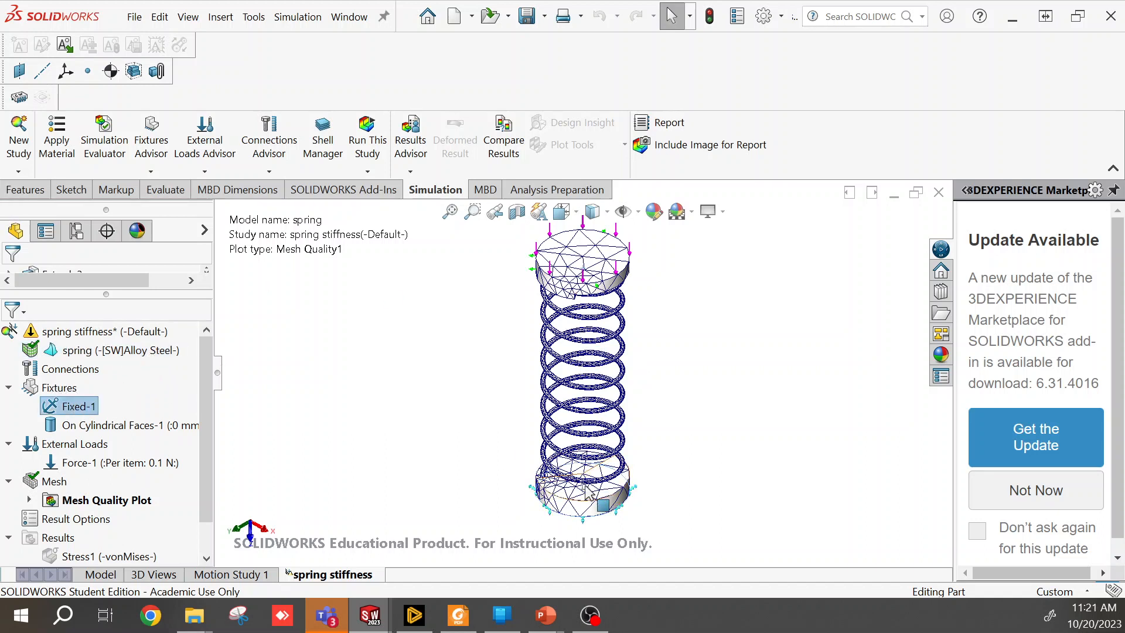
# Step: Check where Force-1 acts on the upper disc, inspect the coil-to-disc junction from below, and restore the isometric view
pyautogui.click(103, 461)
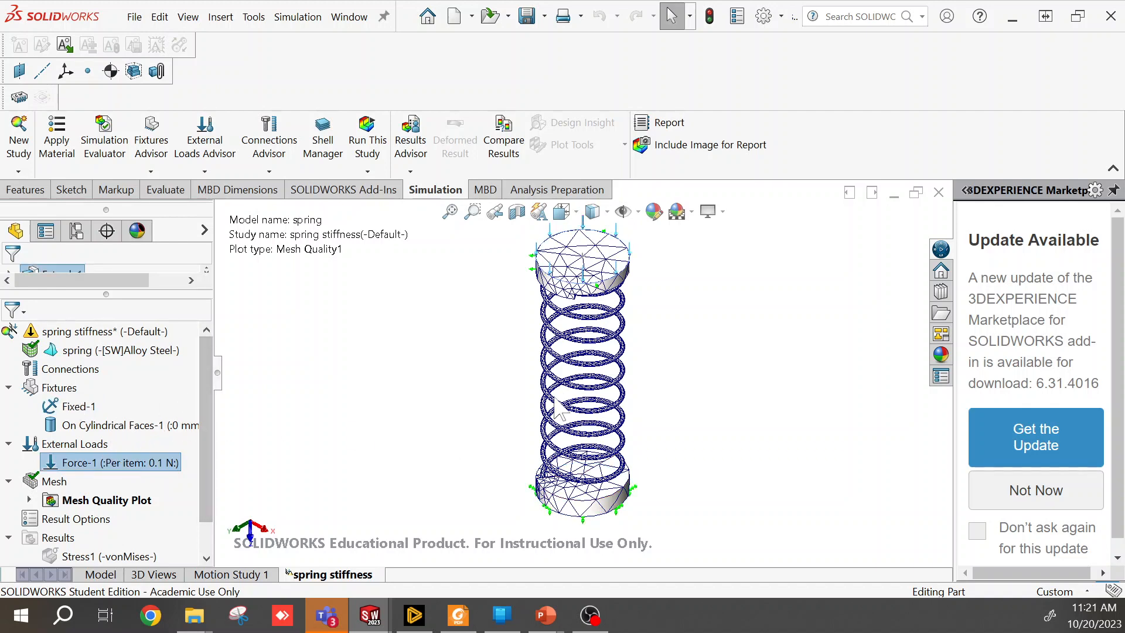
pyautogui.moveTo(557, 372); pyautogui.dragTo(556, 284, button='middle')
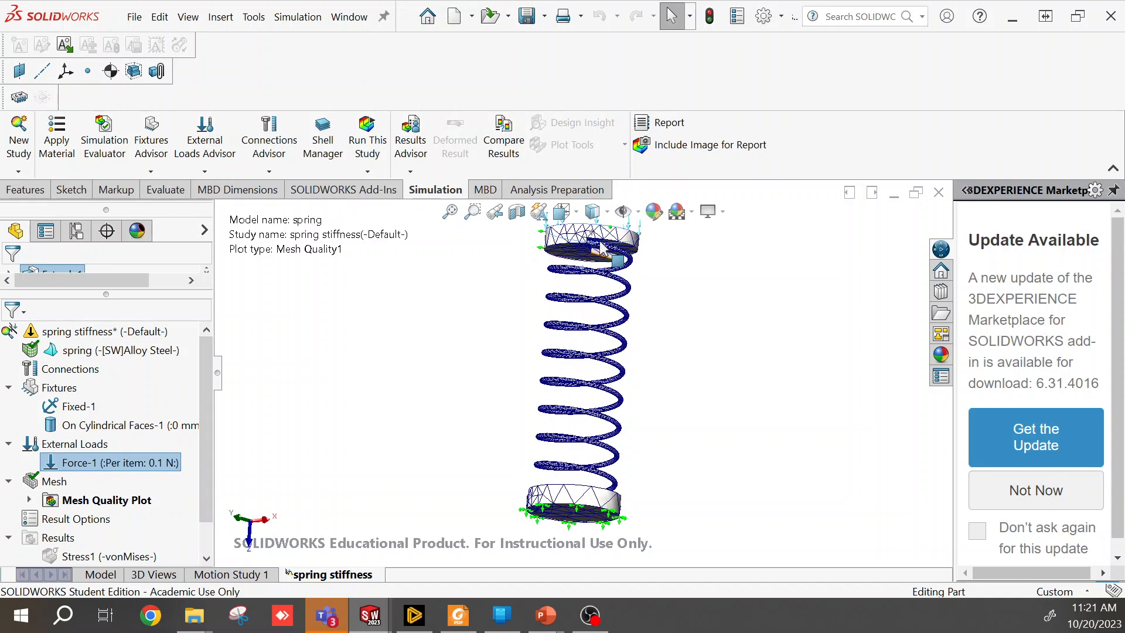
pyautogui.scroll(-8, 601, 255)
pyautogui.scroll(-3, 574, 316)
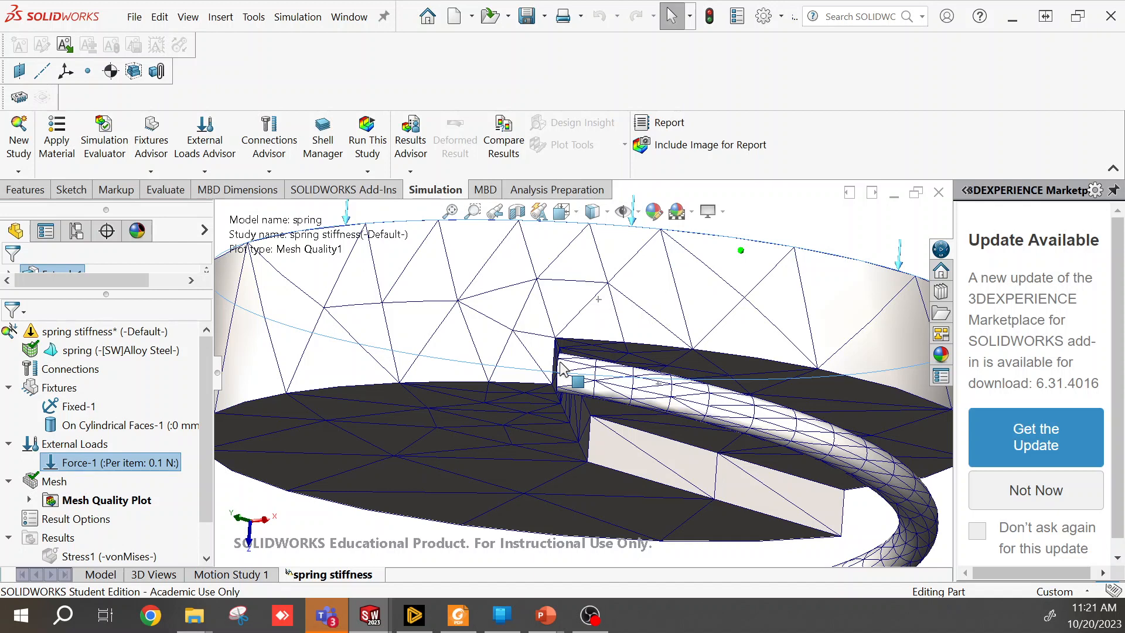
pyautogui.click(563, 213)
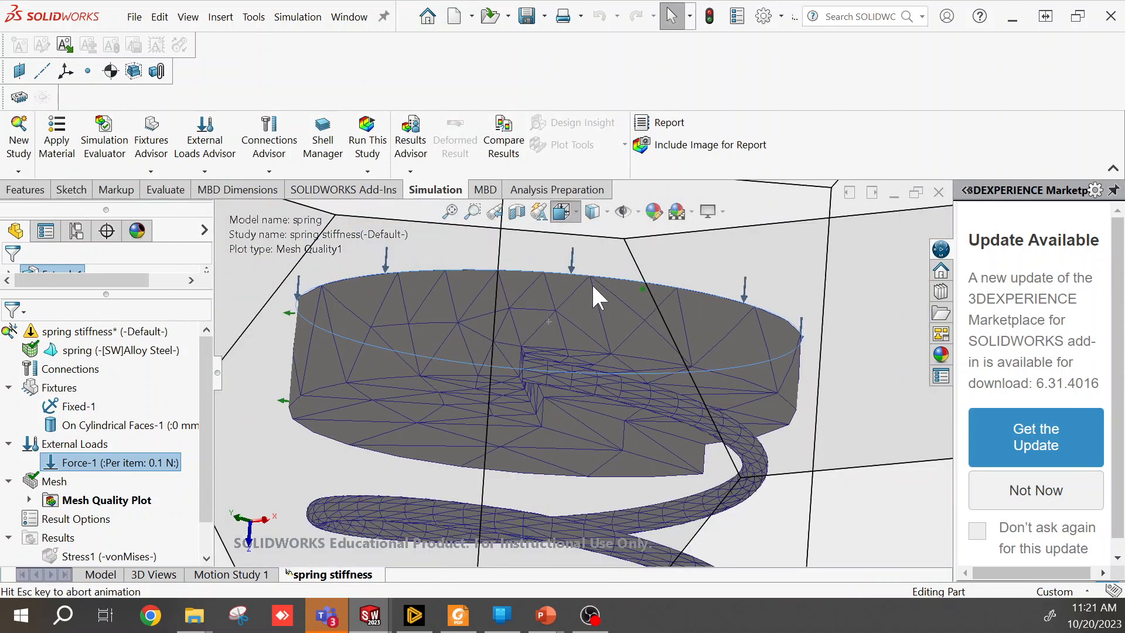
pyautogui.click(263, 387)
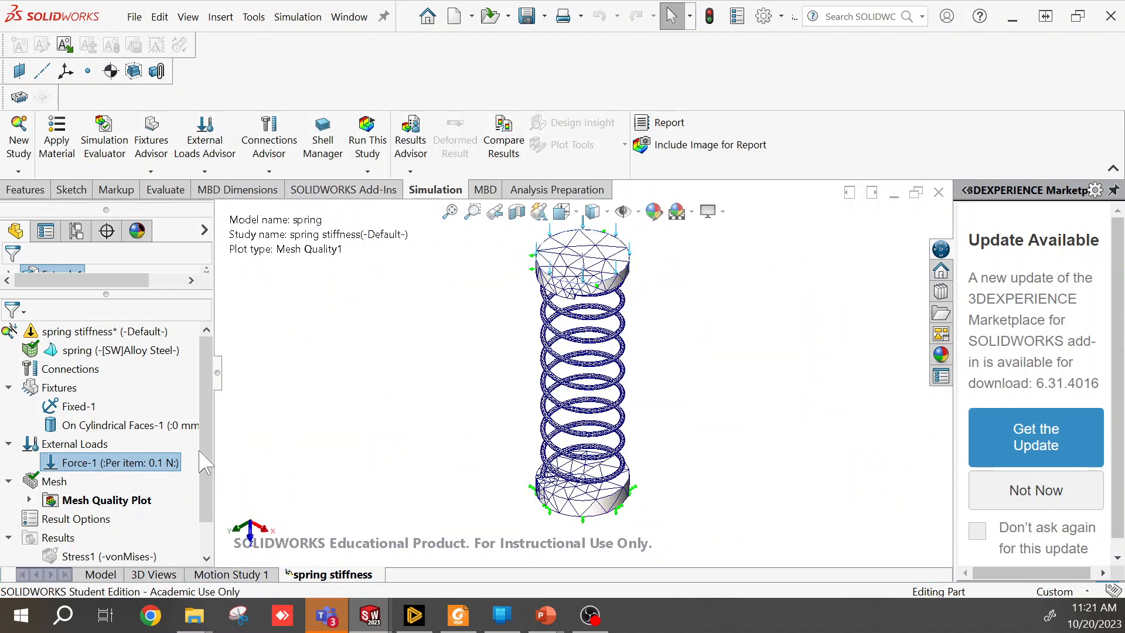
# Step: Run the spring stiffness study on the meshed spring
pyautogui.click(71, 501)
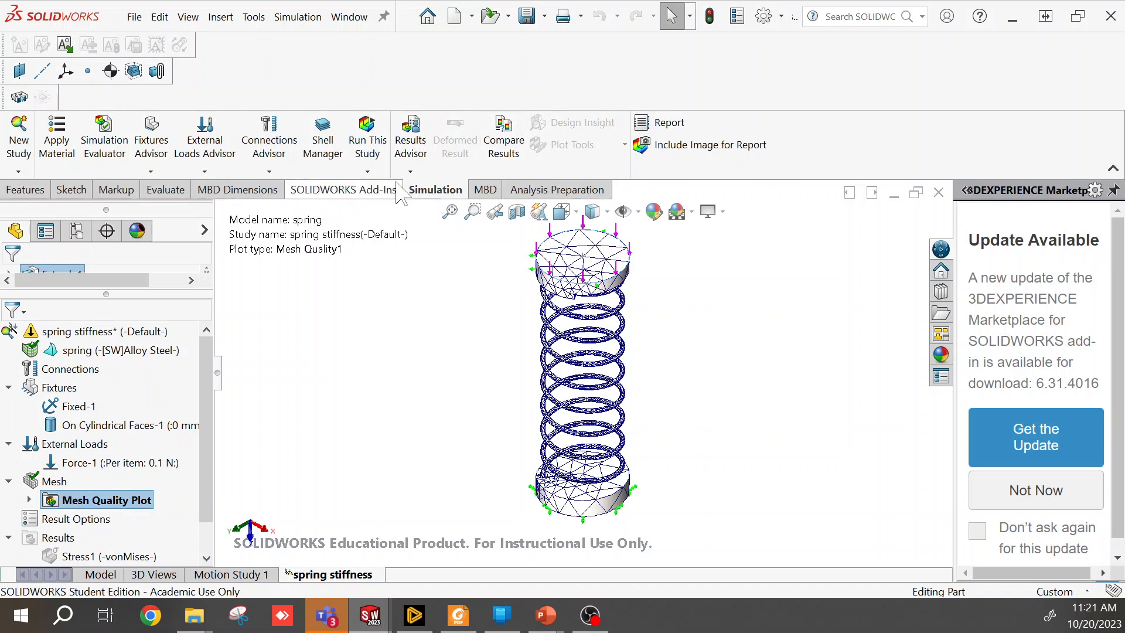
pyautogui.click(367, 171)
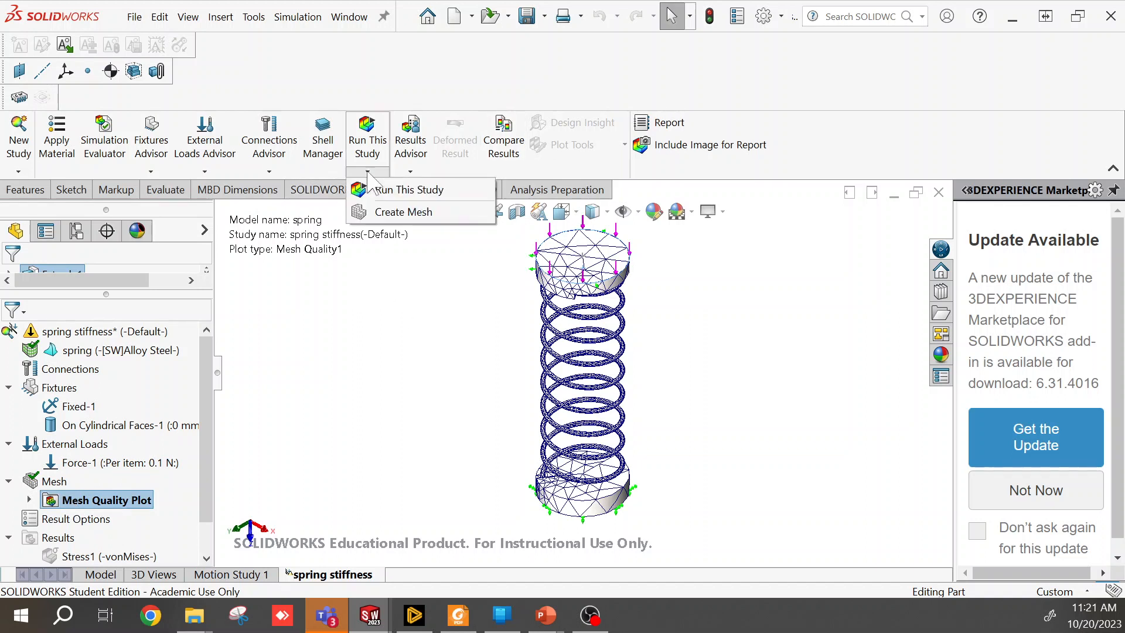
pyautogui.click(399, 194)
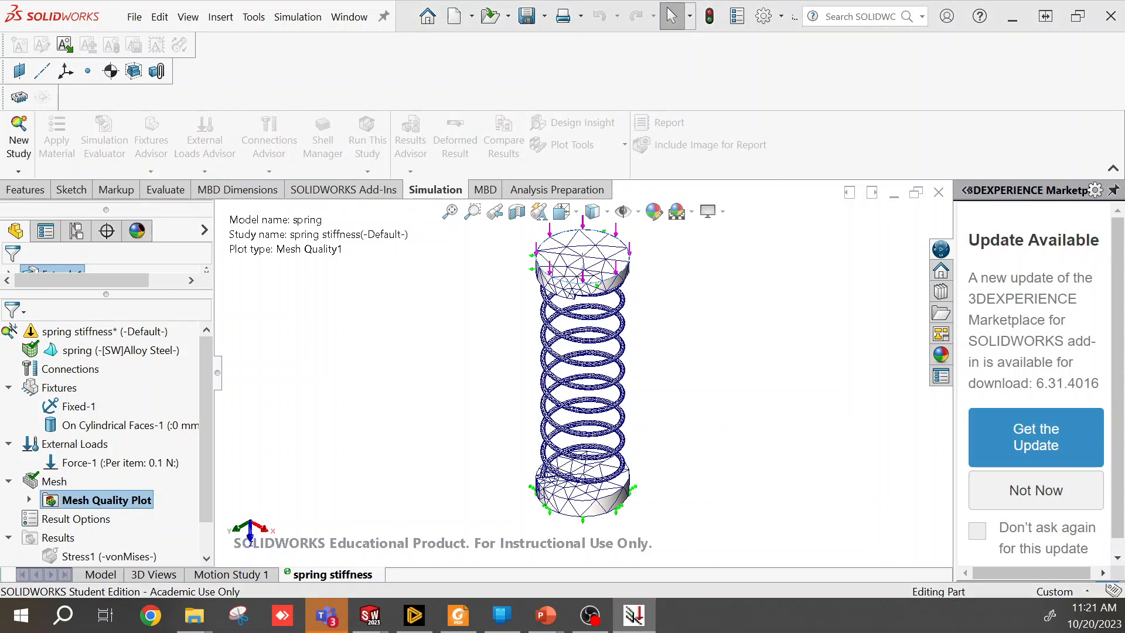
# Step: Examine the von Mises stress plot over the whole deformed spring
pyautogui.moveTo(555, 364); pyautogui.dragTo(533, 306)
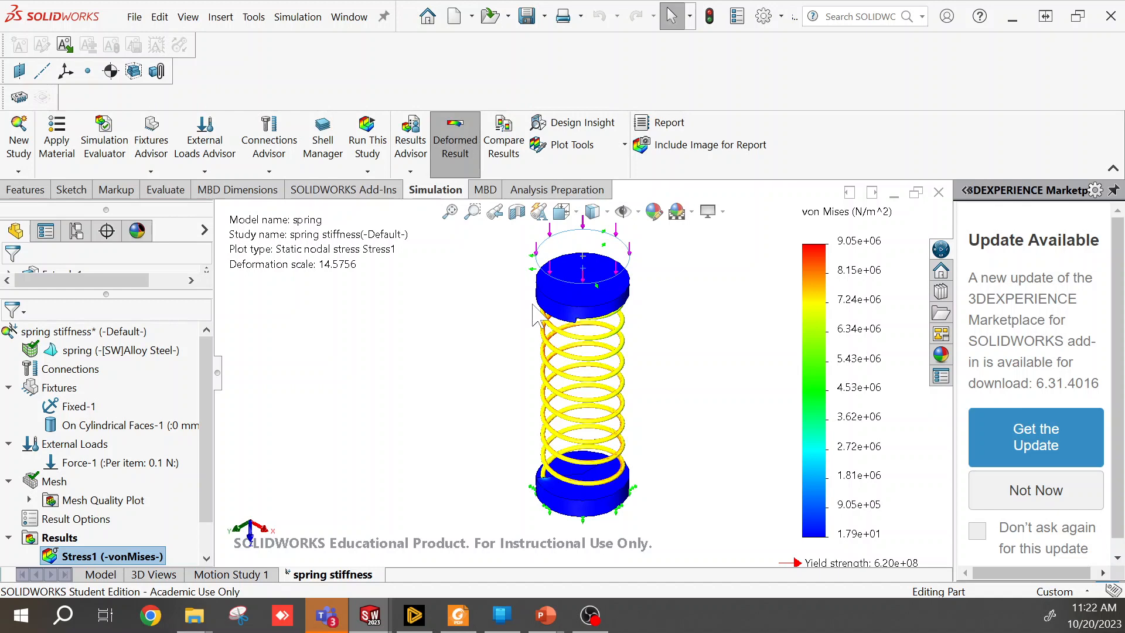
pyautogui.scroll(-1, 211, 466)
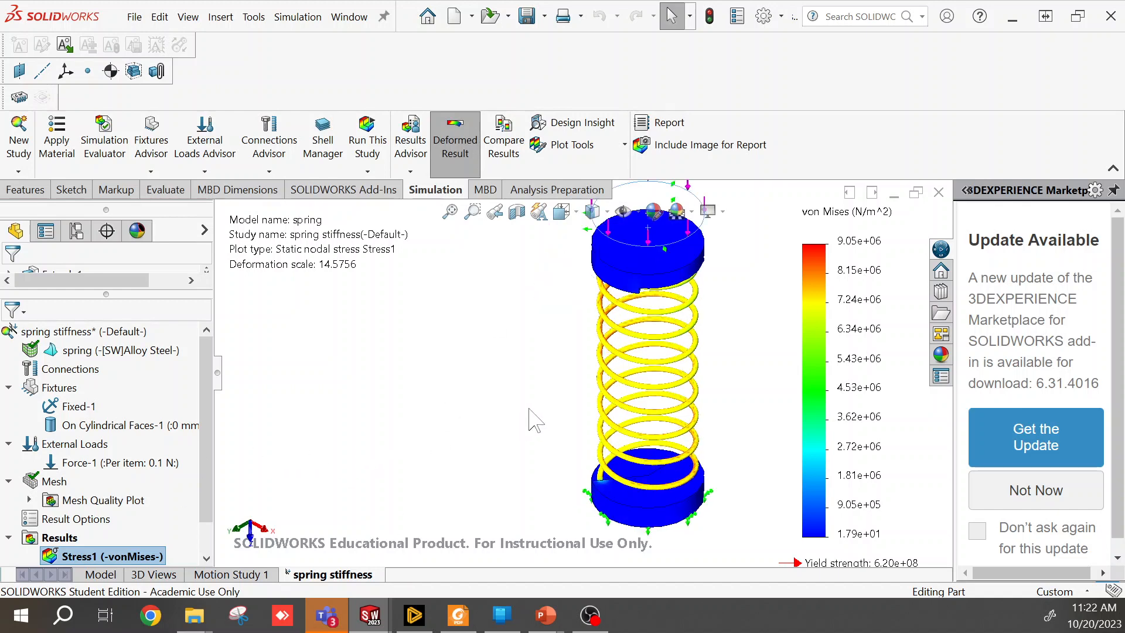
pyautogui.scroll(2, 636, 348)
pyautogui.scroll(-1, 691, 316)
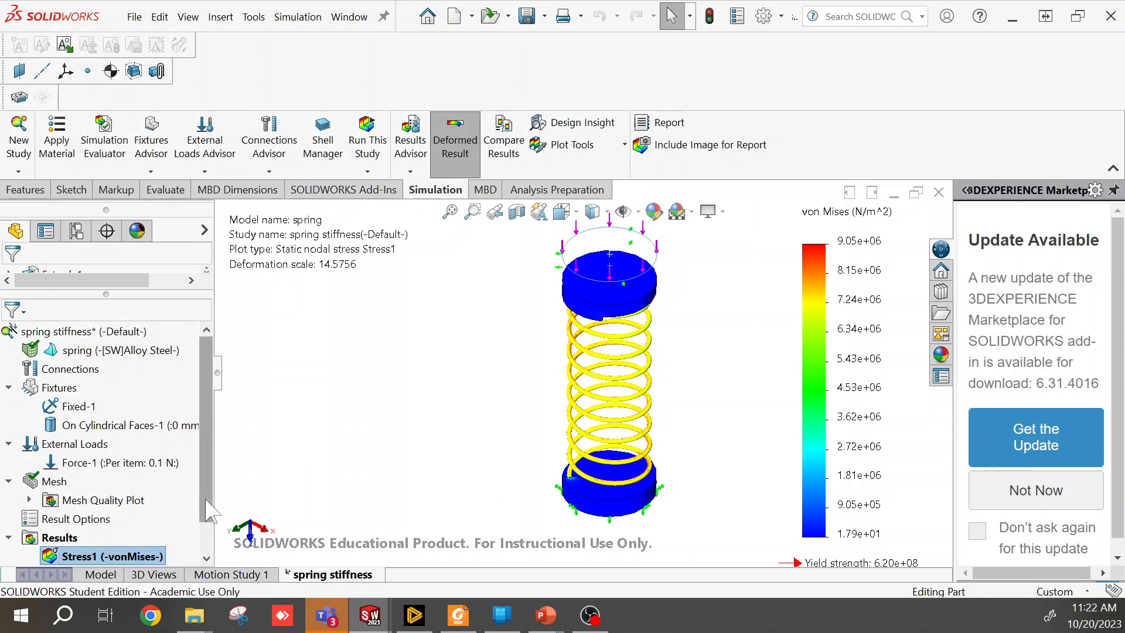
# Step: Show the Displacement1 plot, compare it with the stiffness calculation on the PowerPoint Exercise 1 slide, and return to SOLIDWORKS
pyautogui.scroll(-1, 208, 509)
pyautogui.click(147, 537)
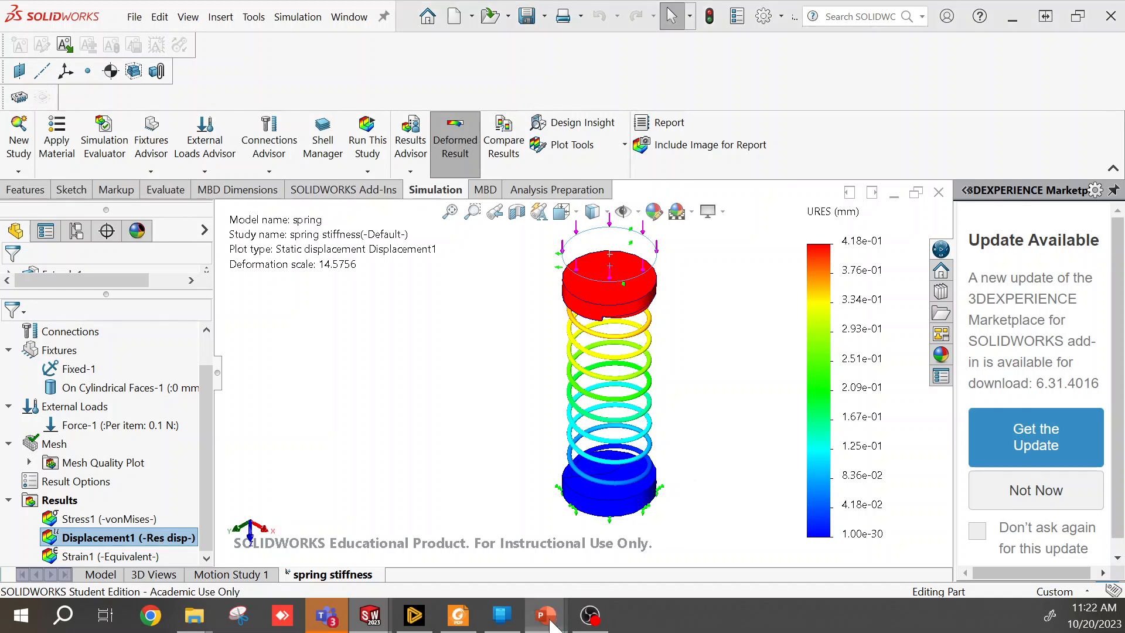
pyautogui.moveTo(547, 614)
pyautogui.click(567, 547)
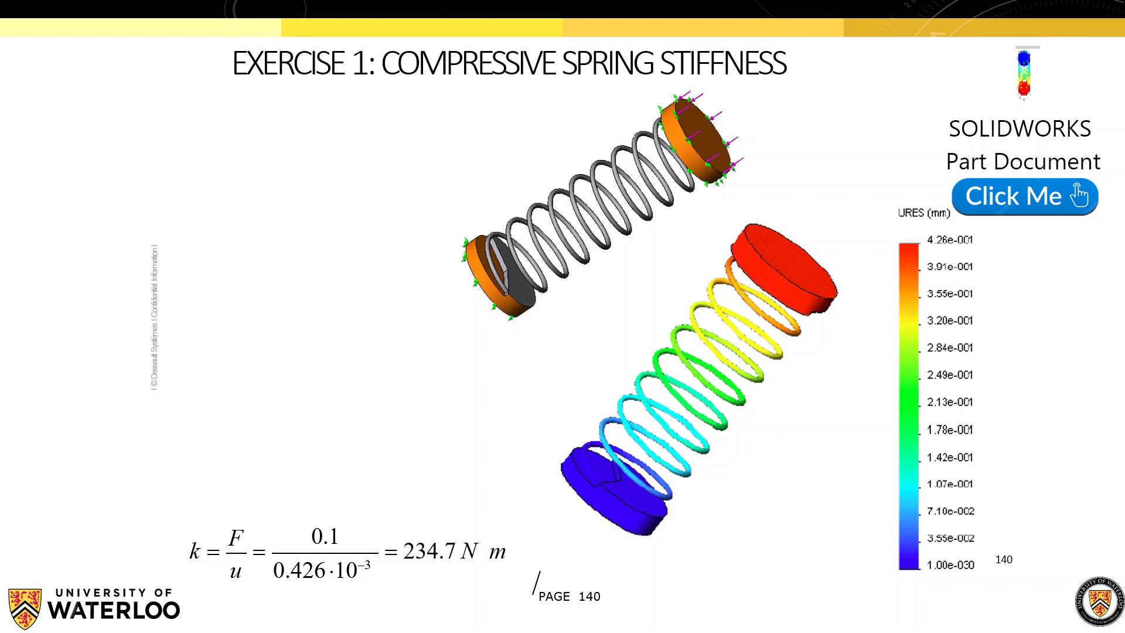
pyautogui.hotkey('alt', 'Tab')
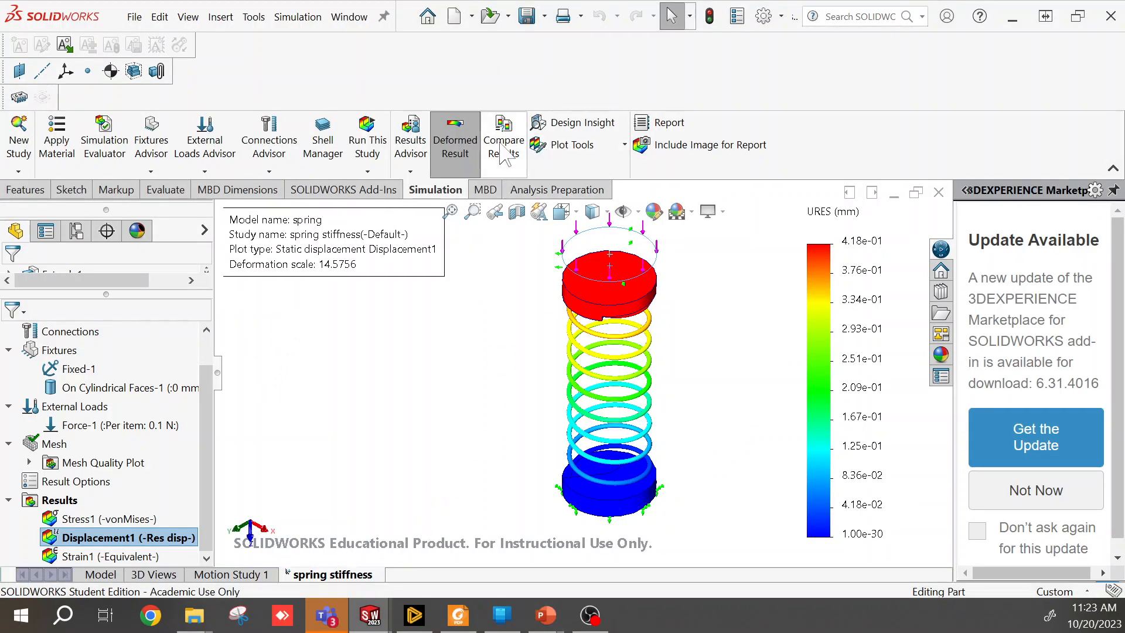
# Step: Animate the displacement plot, look at the option for saving it as an AVI file, and close the animation without saving
pyautogui.click(624, 146)
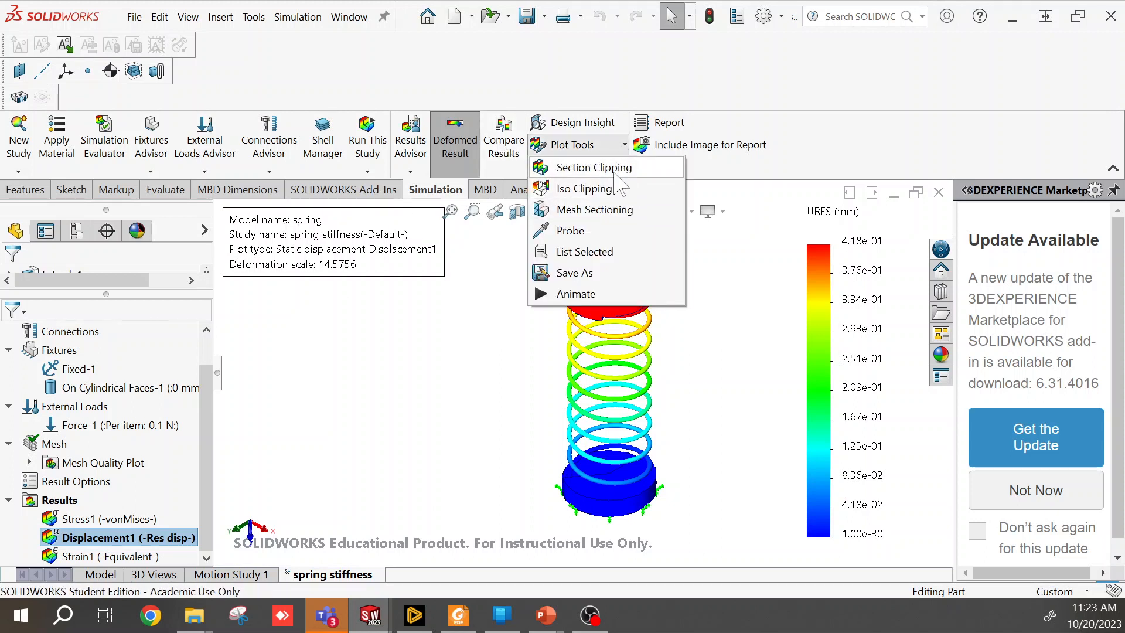
pyautogui.click(593, 294)
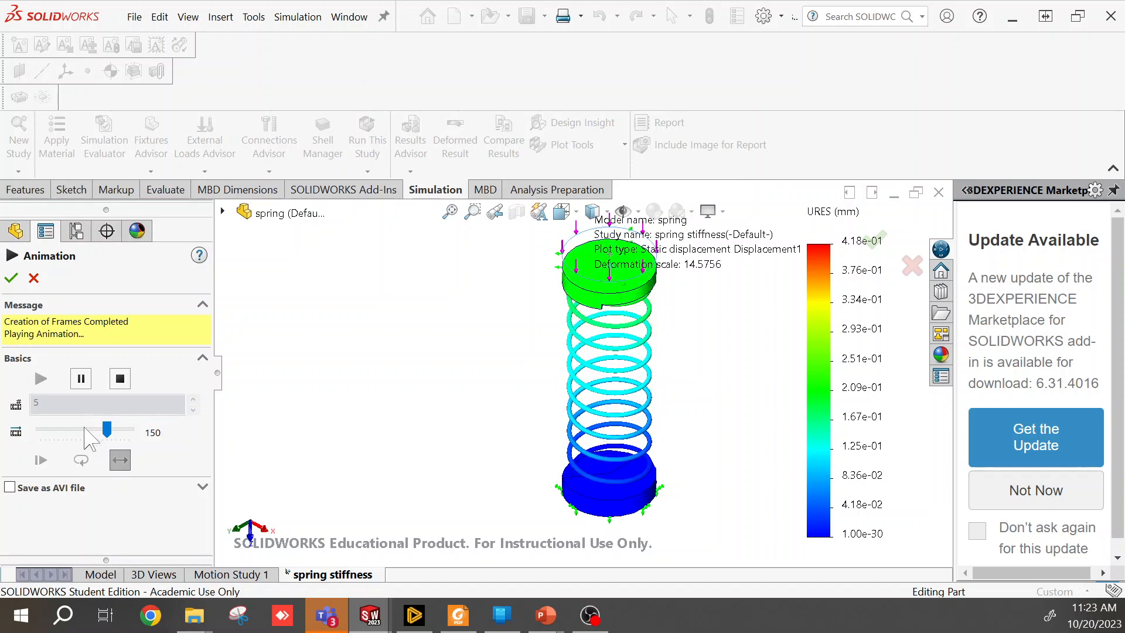
pyautogui.click(45, 488)
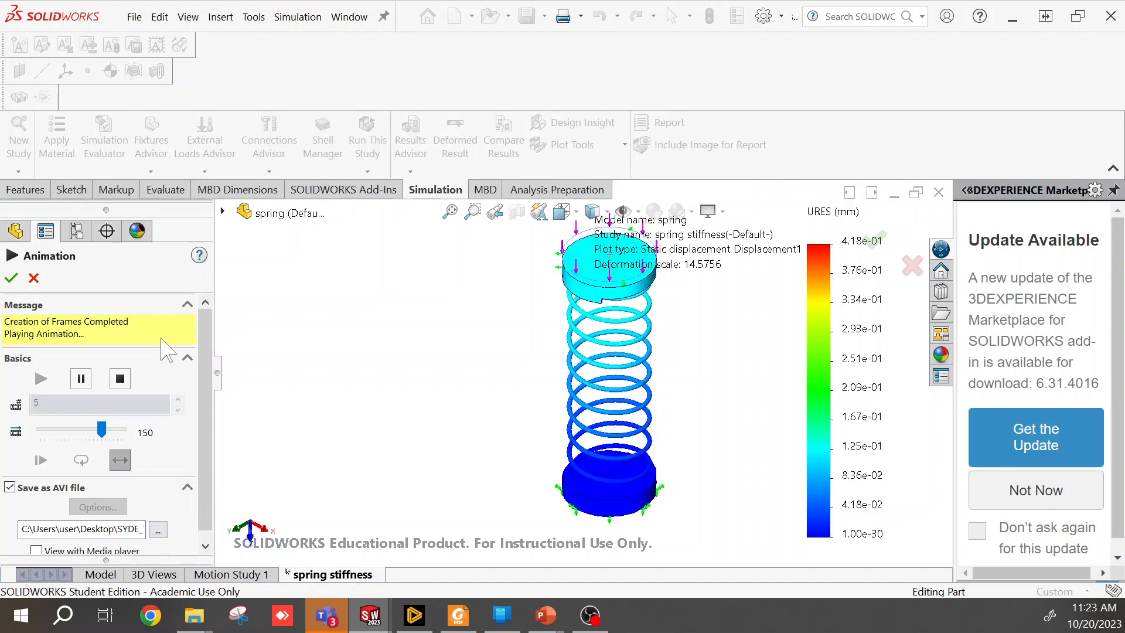
pyautogui.click(34, 278)
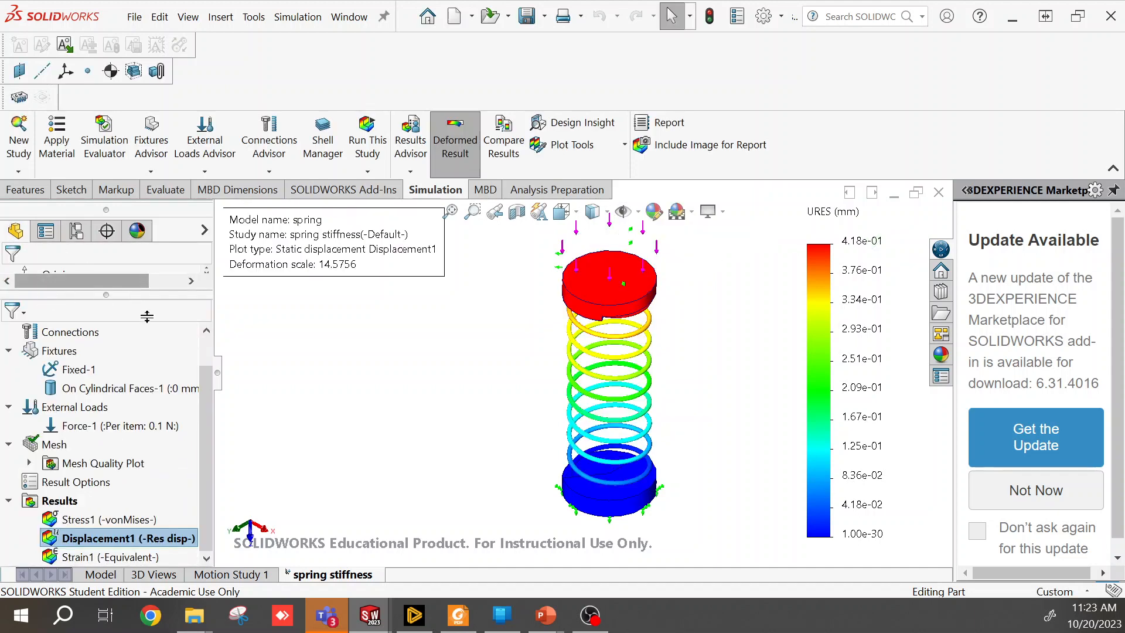
# Step: Display the Stress1 von Mises plot and examine the upper coils and disc up close
pyautogui.doubleClick(126, 519)
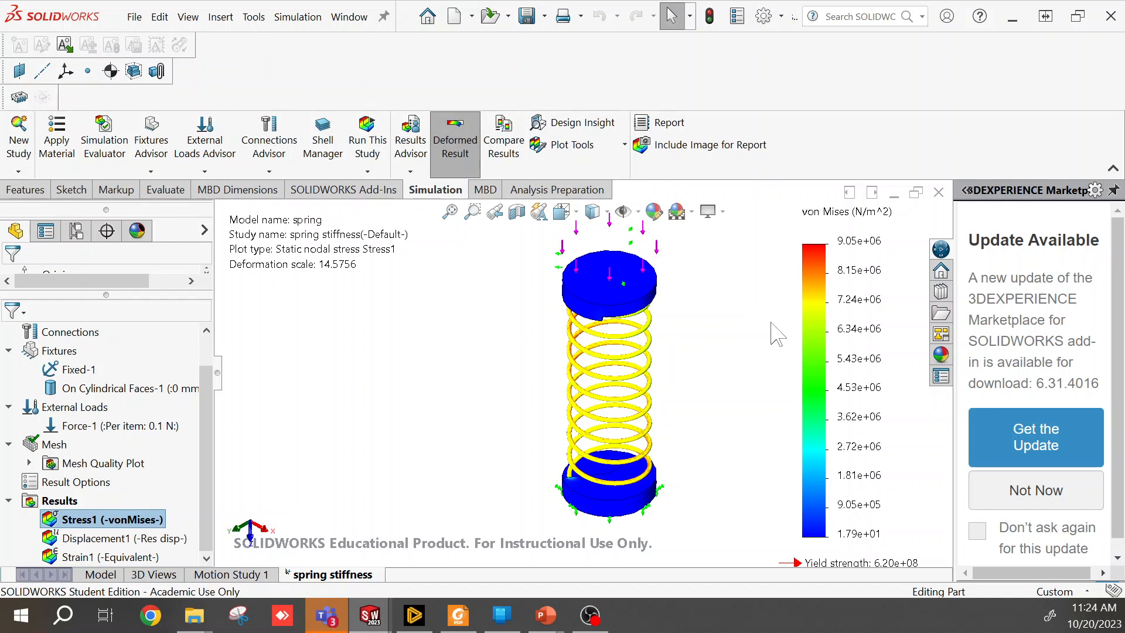
pyautogui.scroll(-5, 545, 331)
pyautogui.scroll(-5, 541, 322)
pyautogui.moveTo(534, 321); pyautogui.dragTo(541, 341, button='middle')
pyautogui.scroll(6, 539, 335)
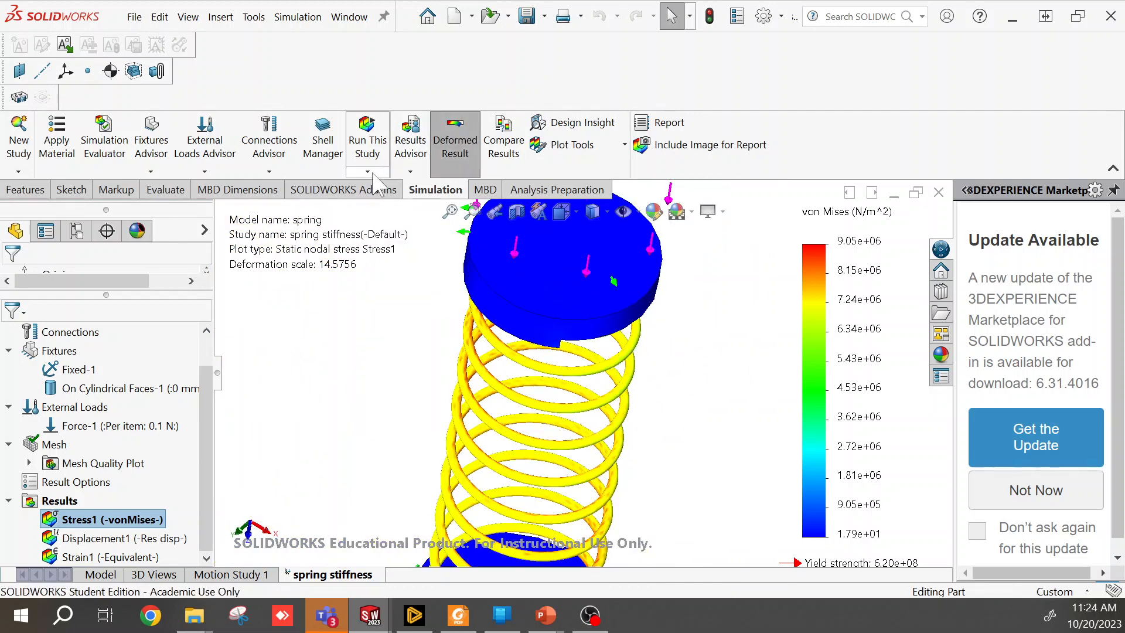
# Step: Probe the von Mises stress at two locations on the upper coils, view the whole spring, and close the probe
pyautogui.click(624, 144)
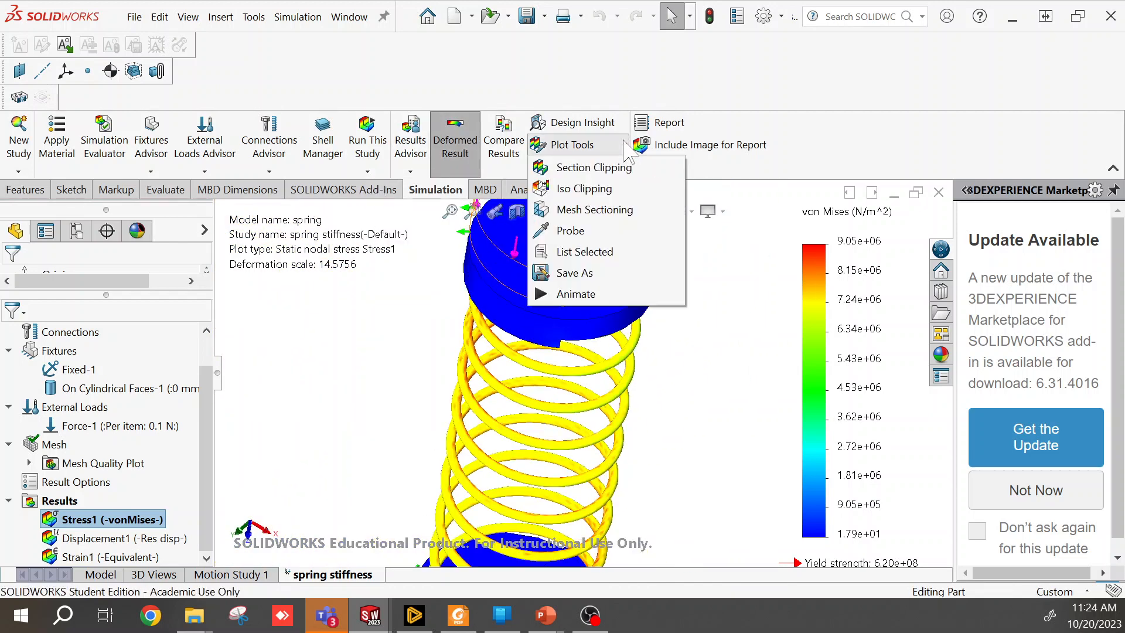
pyautogui.click(586, 229)
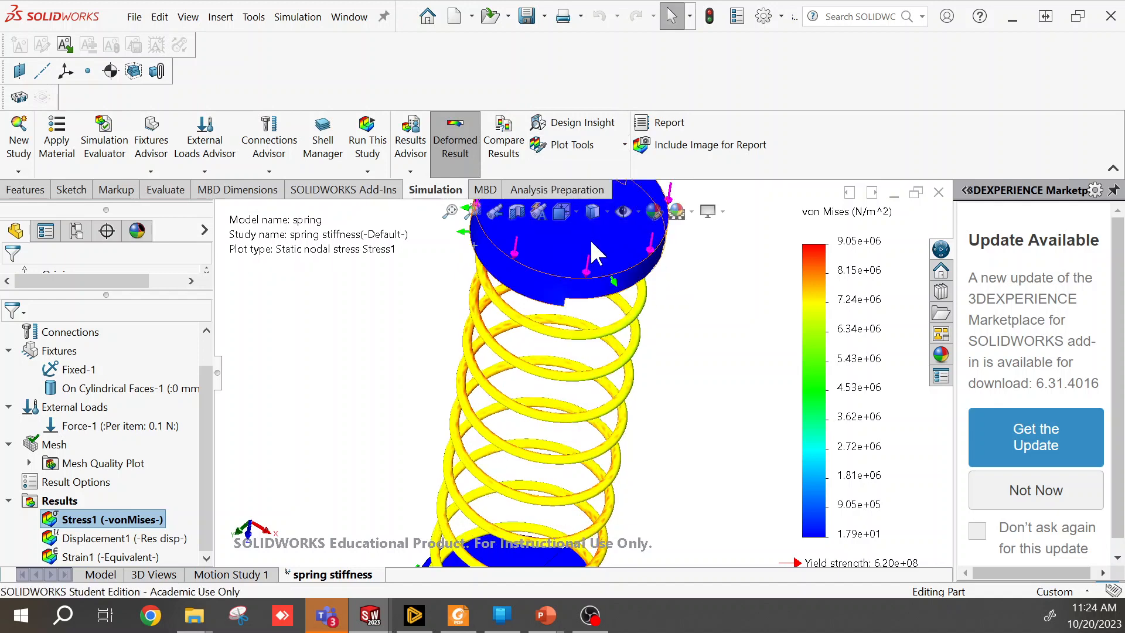
pyautogui.click(599, 329)
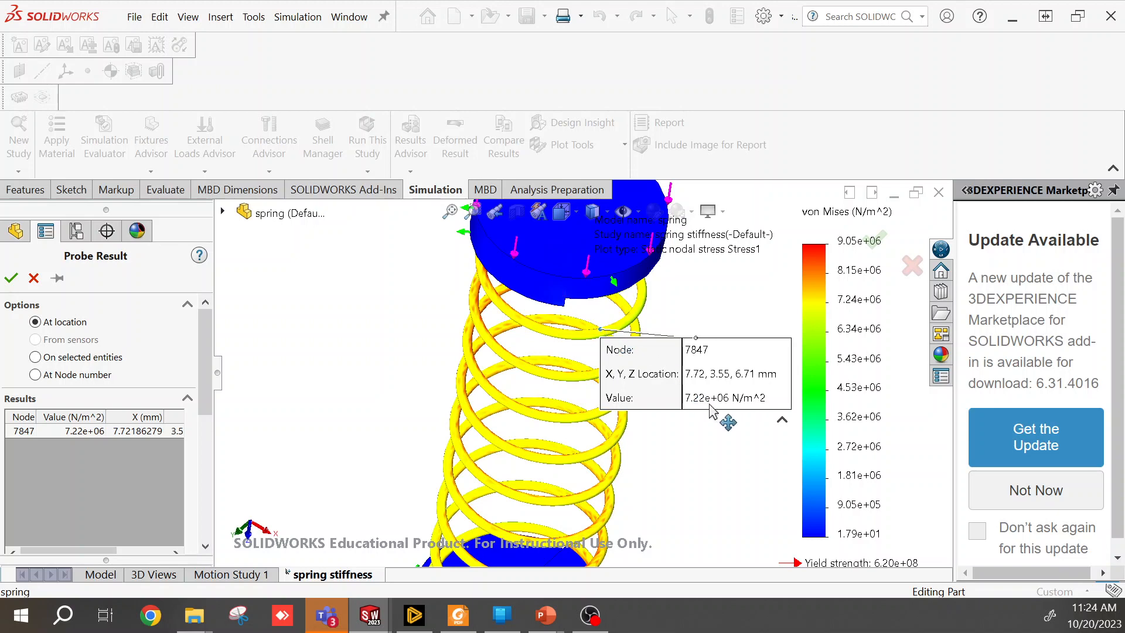
pyautogui.scroll(-5, 637, 306)
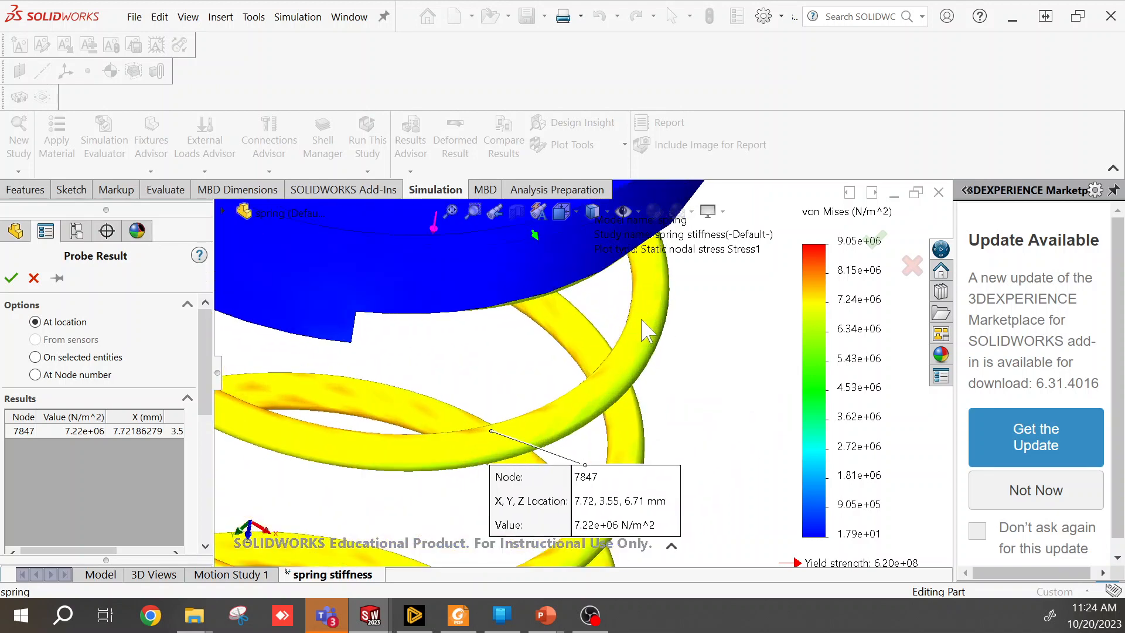
pyautogui.click(584, 410)
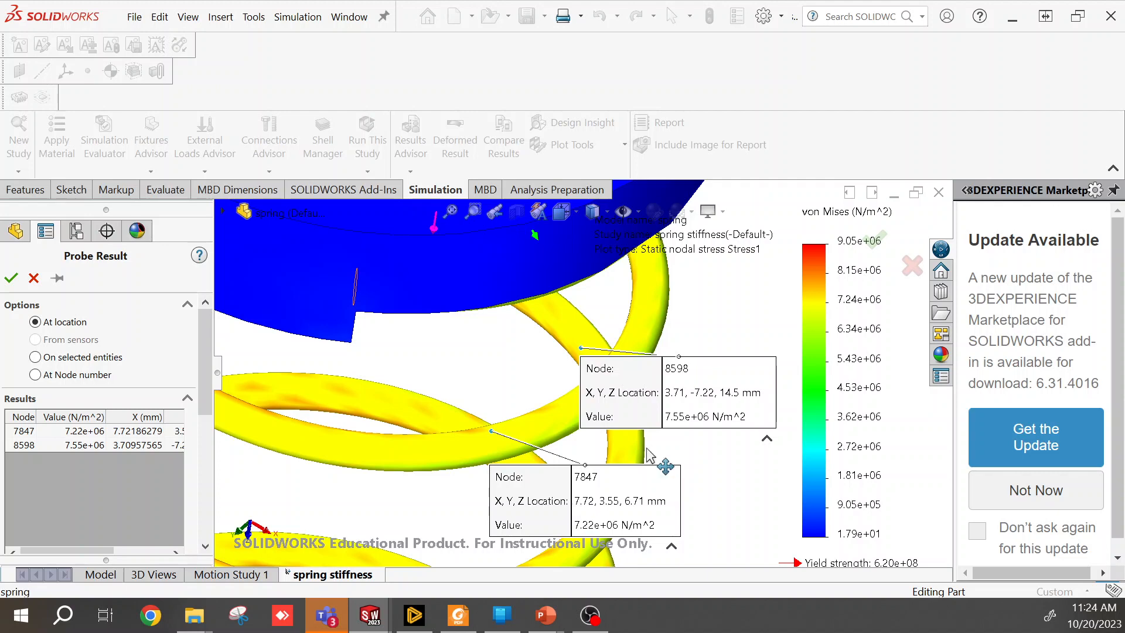
pyautogui.scroll(5, 567, 350)
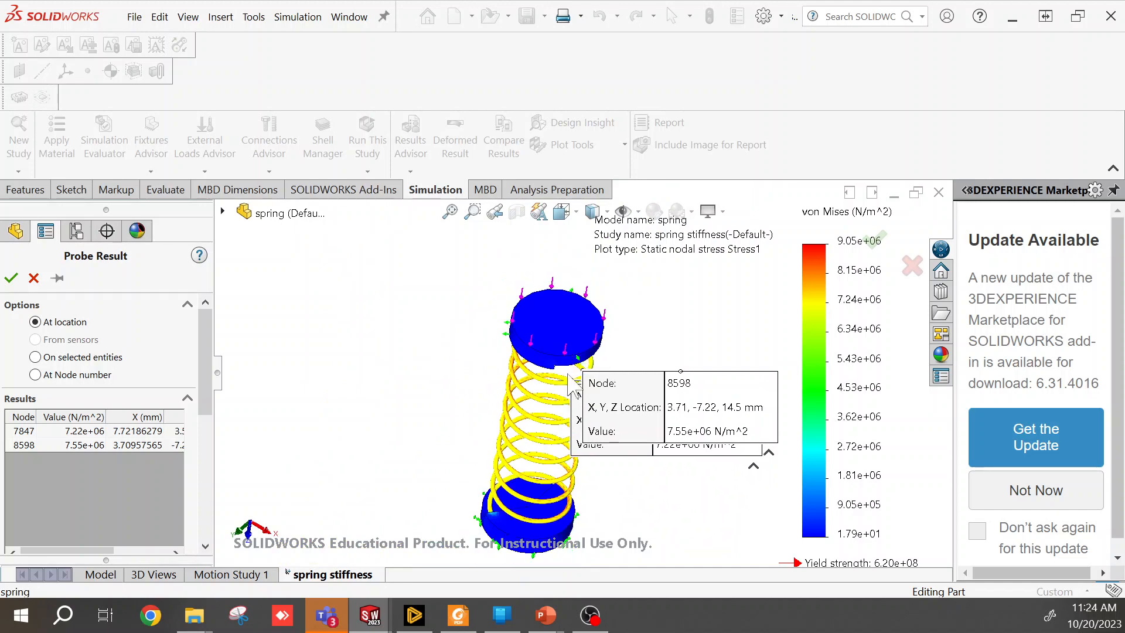
pyautogui.moveTo(564, 351); pyautogui.dragTo(536, 354, button='middle')
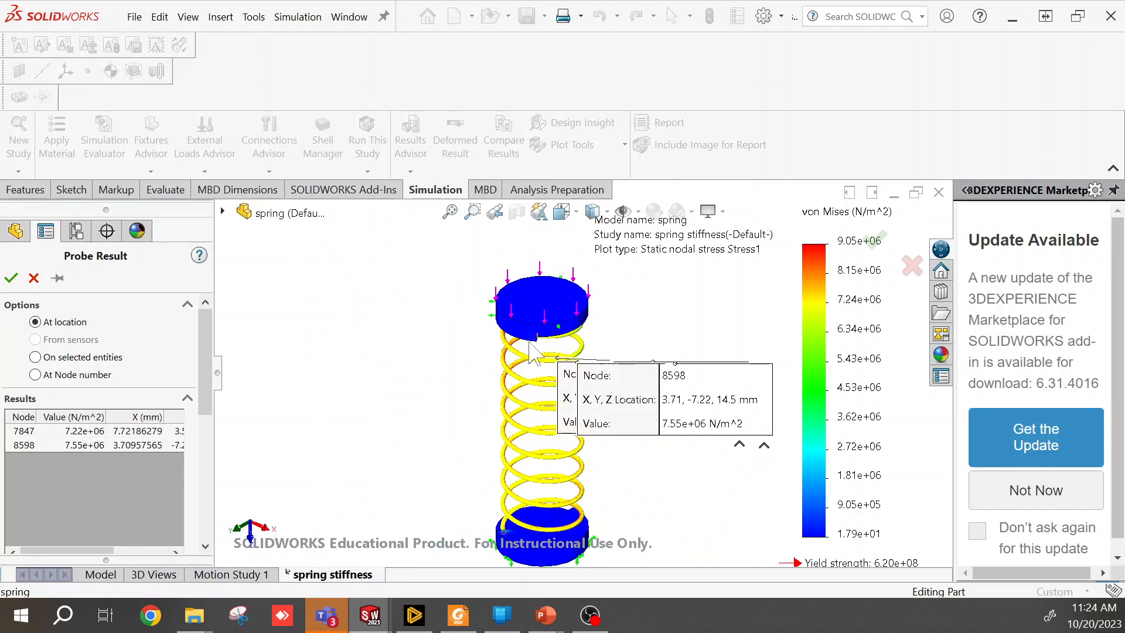
pyautogui.click(33, 277)
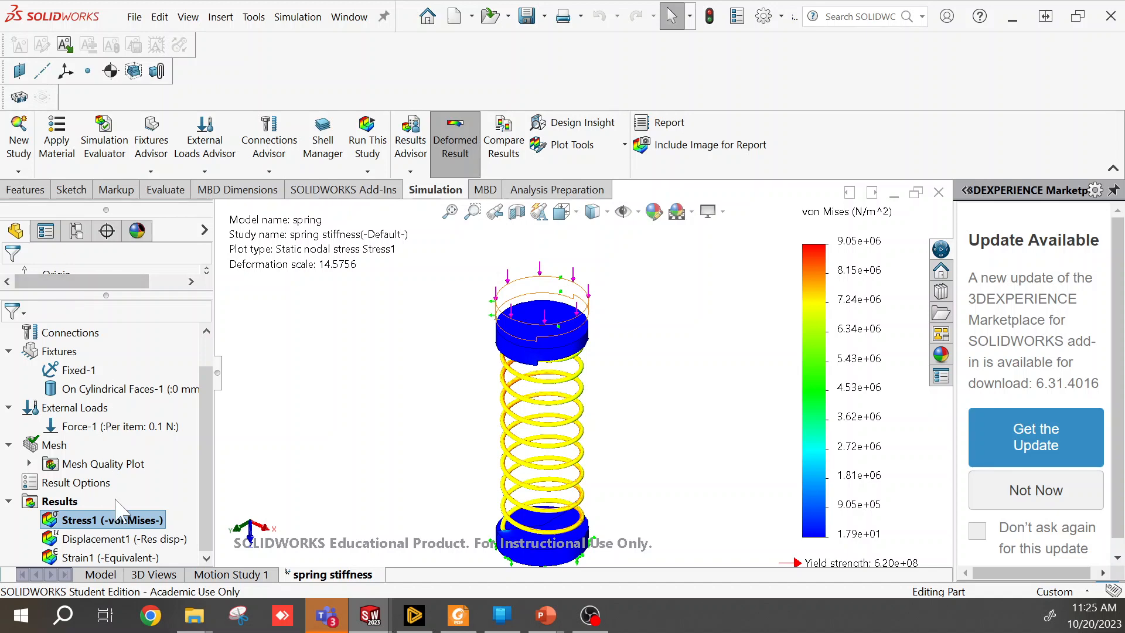
# Step: Review the definition of the On Cylindrical Faces-1 fixture on the upper disc and close it without changes
pyautogui.rightClick(122, 389)
pyautogui.click(168, 403)
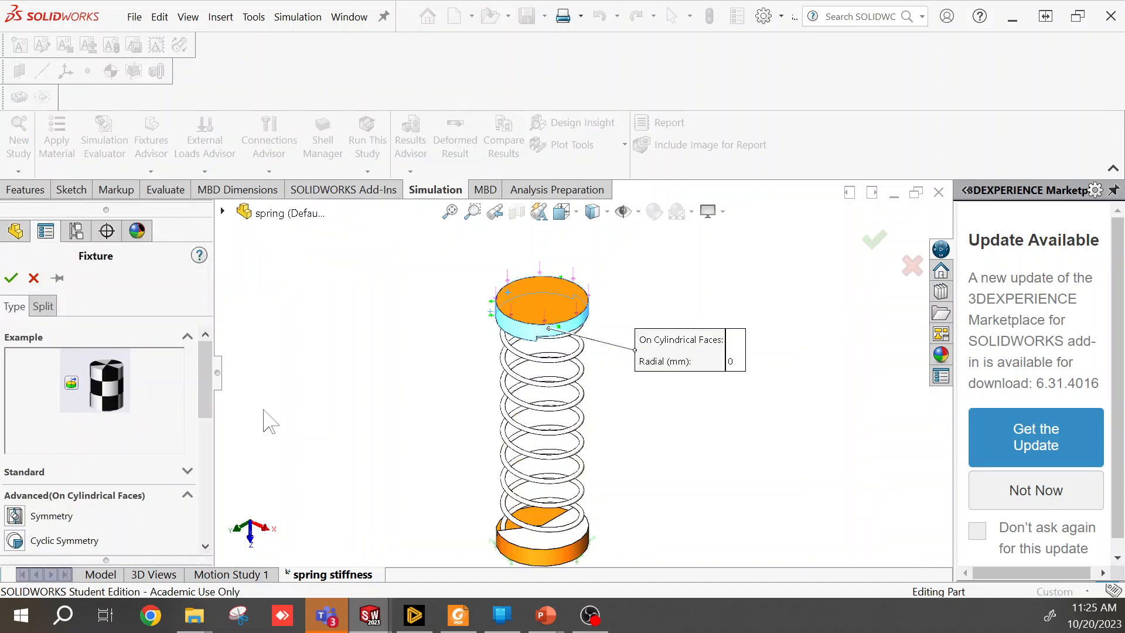
pyautogui.click(34, 279)
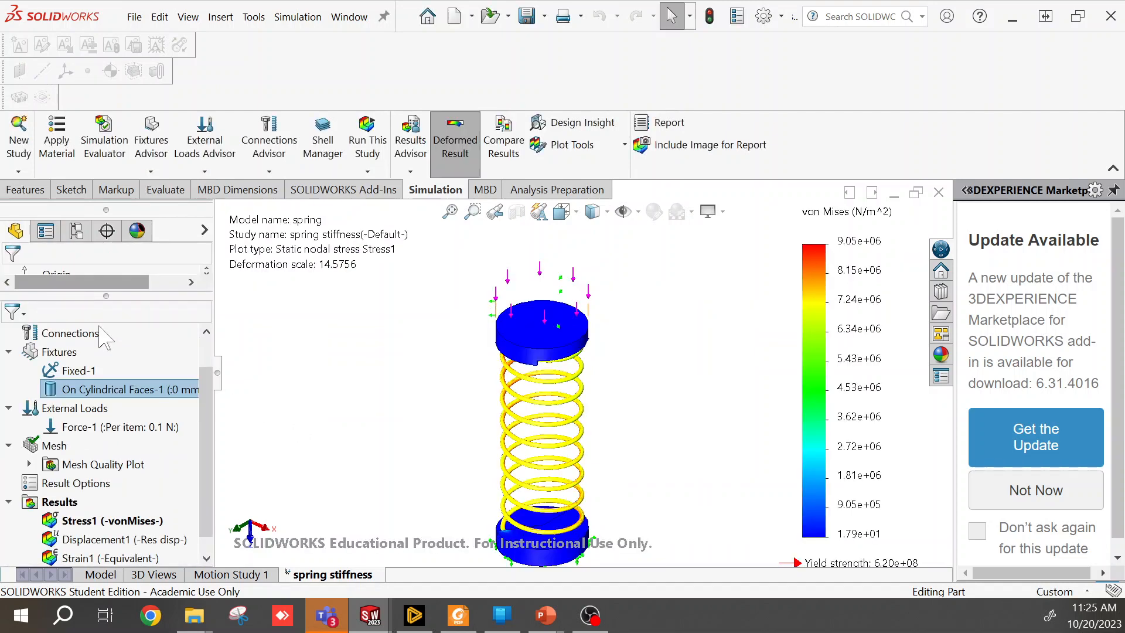
# Step: Review the Alloy Steel material properties assigned to the spring body and close the material library without changes
pyautogui.scroll(2, 100, 387)
pyautogui.rightClick(104, 353)
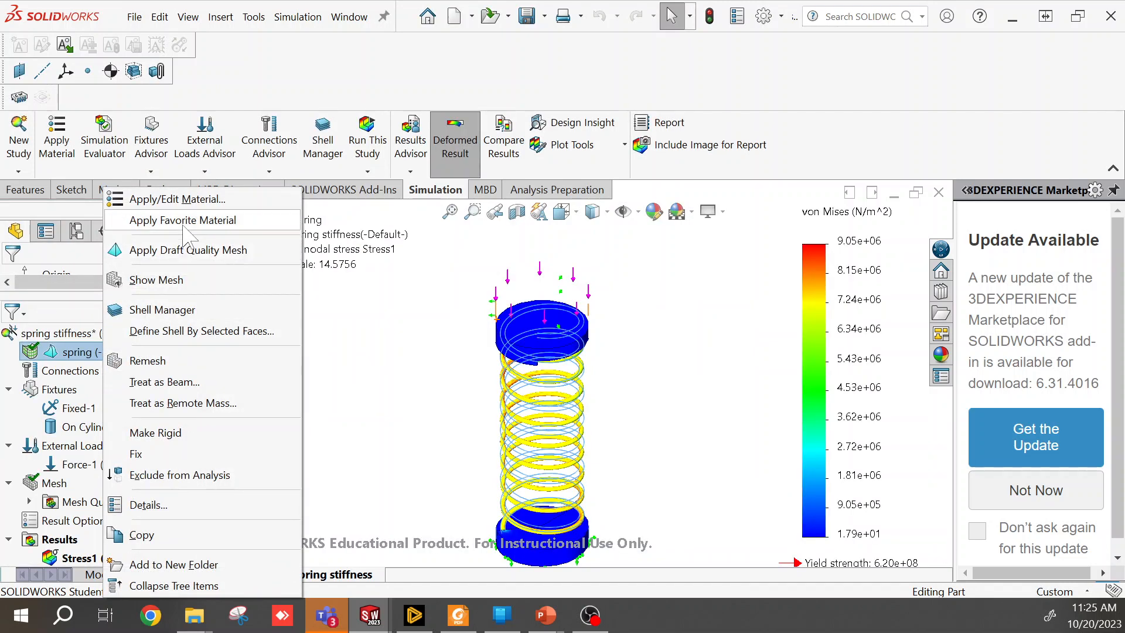
pyautogui.click(180, 205)
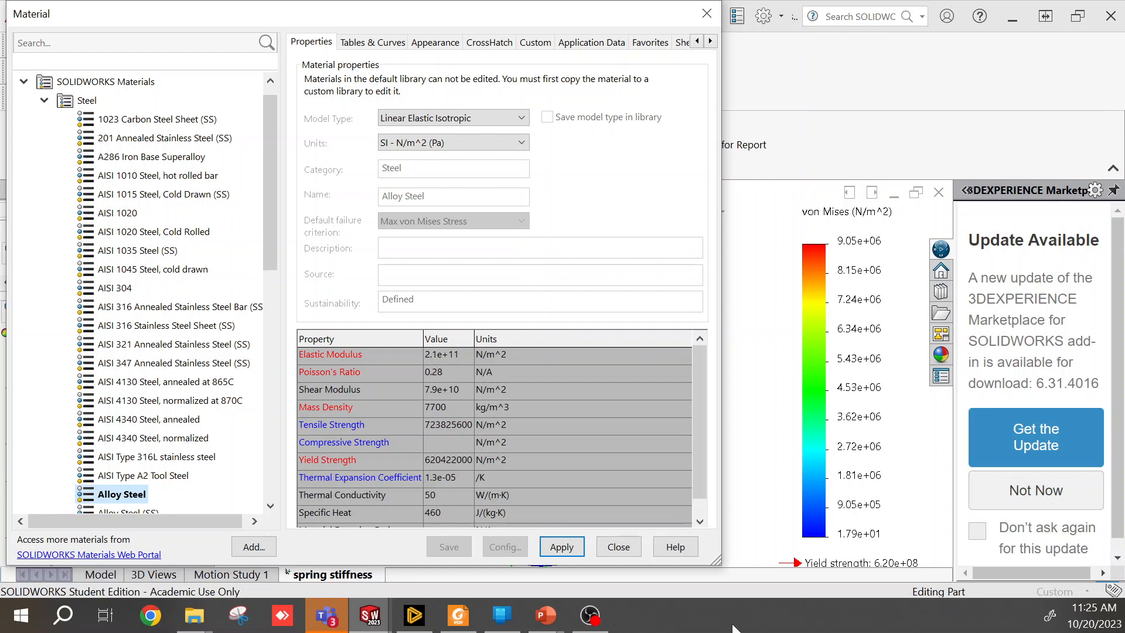
pyautogui.click(706, 13)
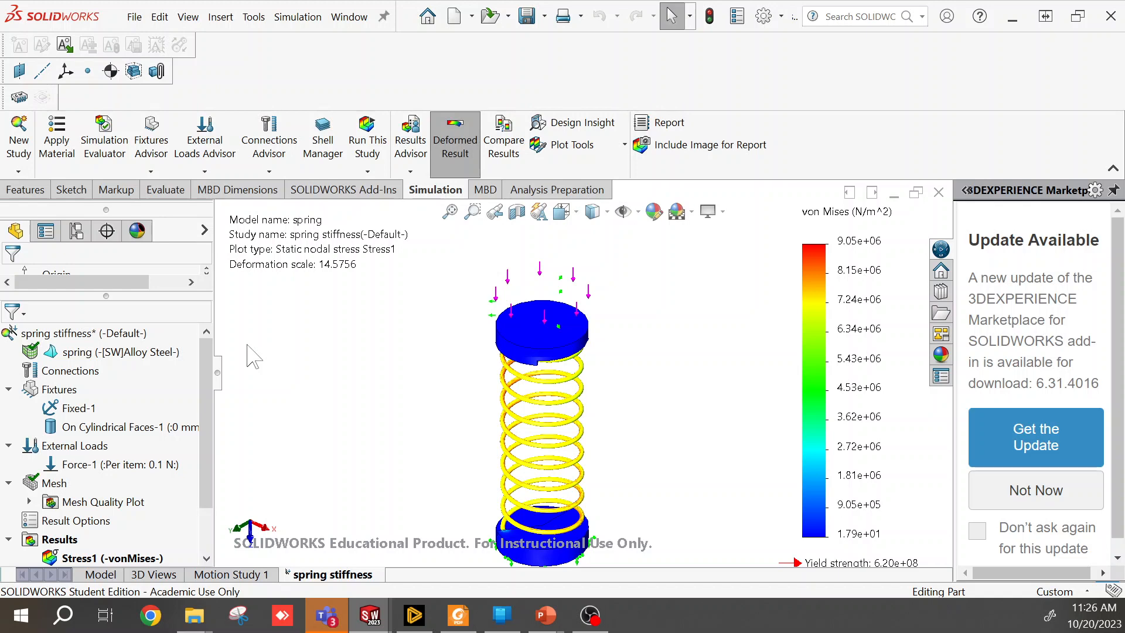
# Step: Switch to the PowerPoint slide show and reveal the next displacement plot image on the Exercise 1 slide
pyautogui.moveTo(544, 621)
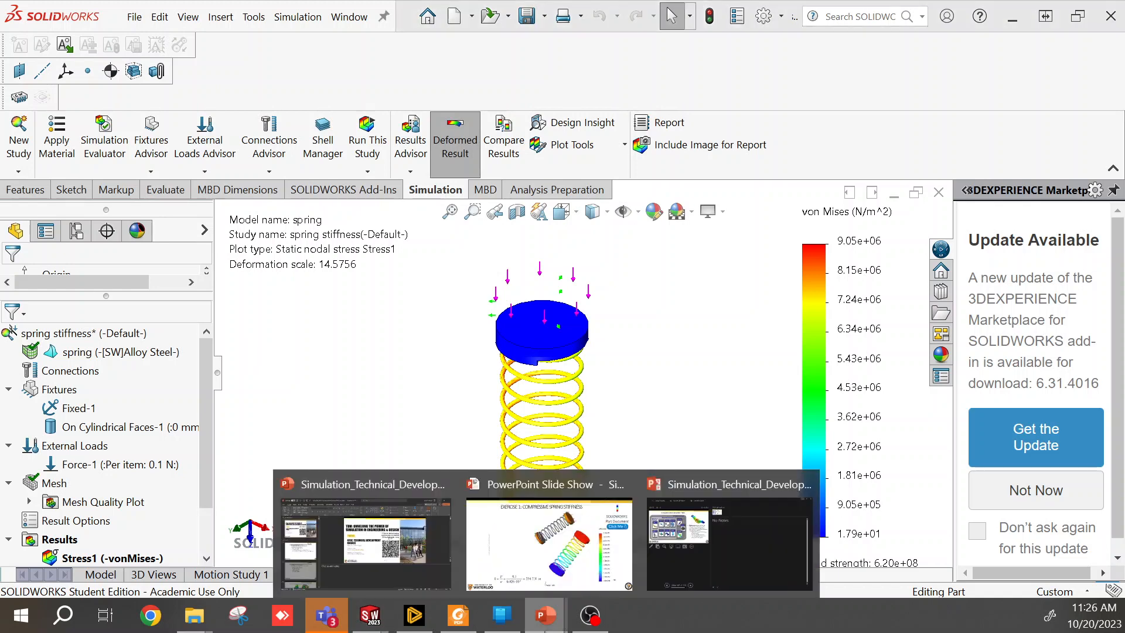
pyautogui.click(549, 542)
pyautogui.press('Right')
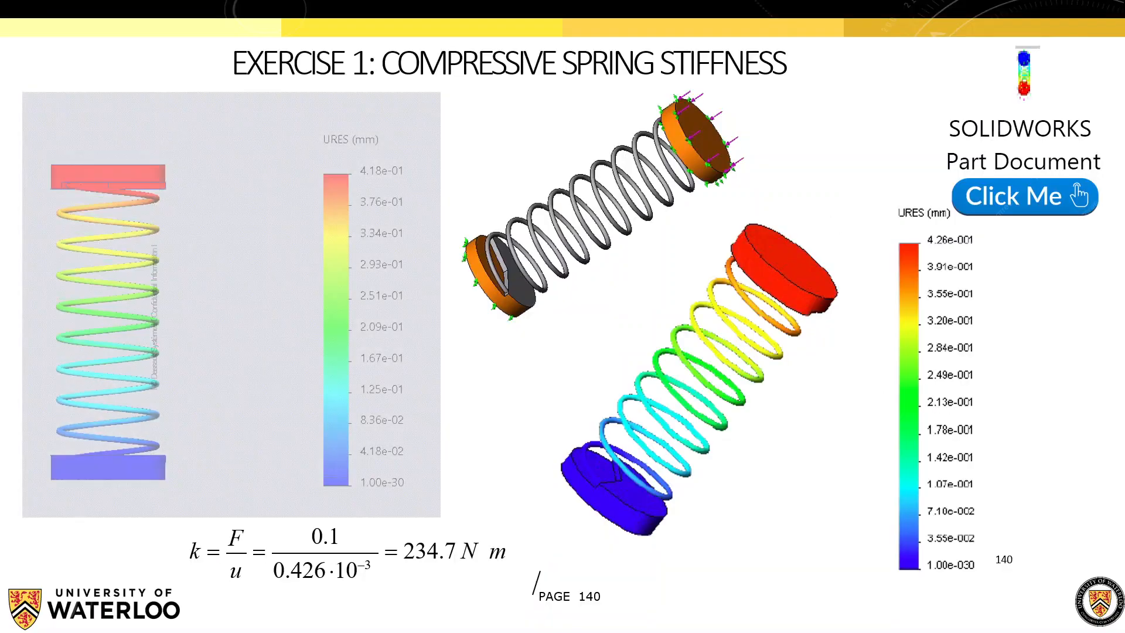
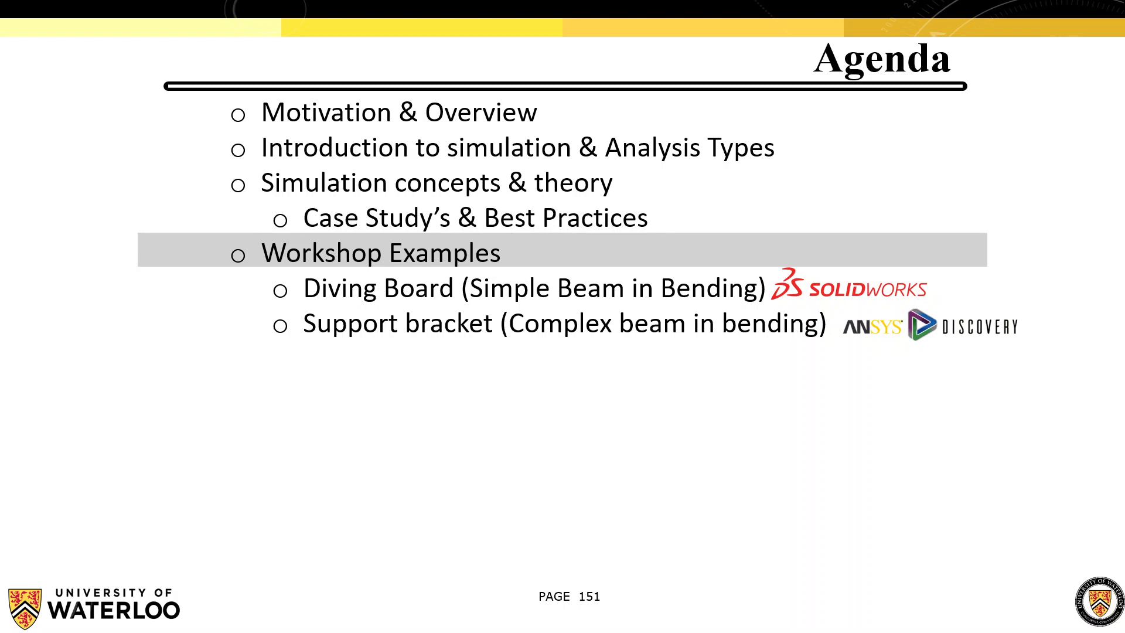
# Step: Switch to Ansys Discovery and review the bracket's two fixed supports, 200 N distributed force and aluminum alloy material assignment
pyautogui.hotkey('alt', 'Tab')
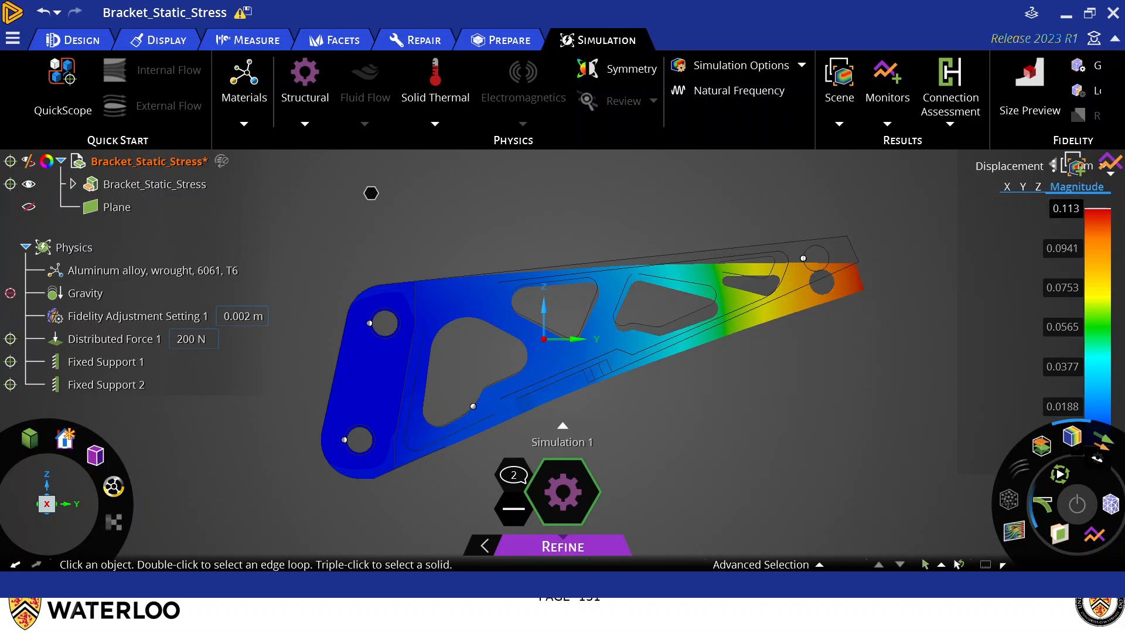
pyautogui.click(89, 363)
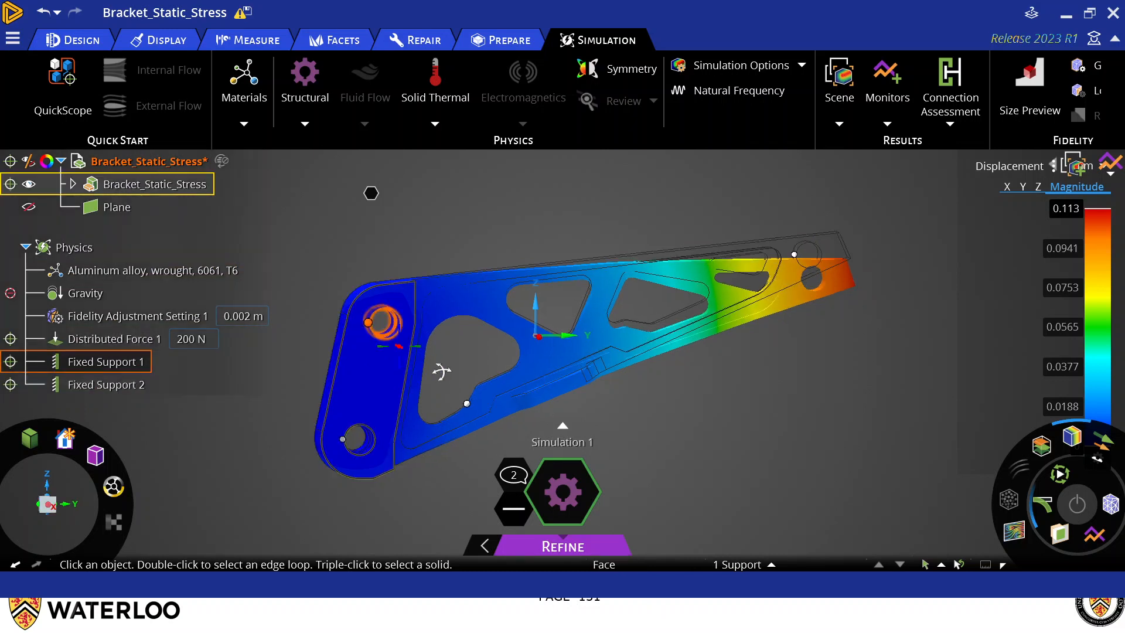
pyautogui.click(99, 384)
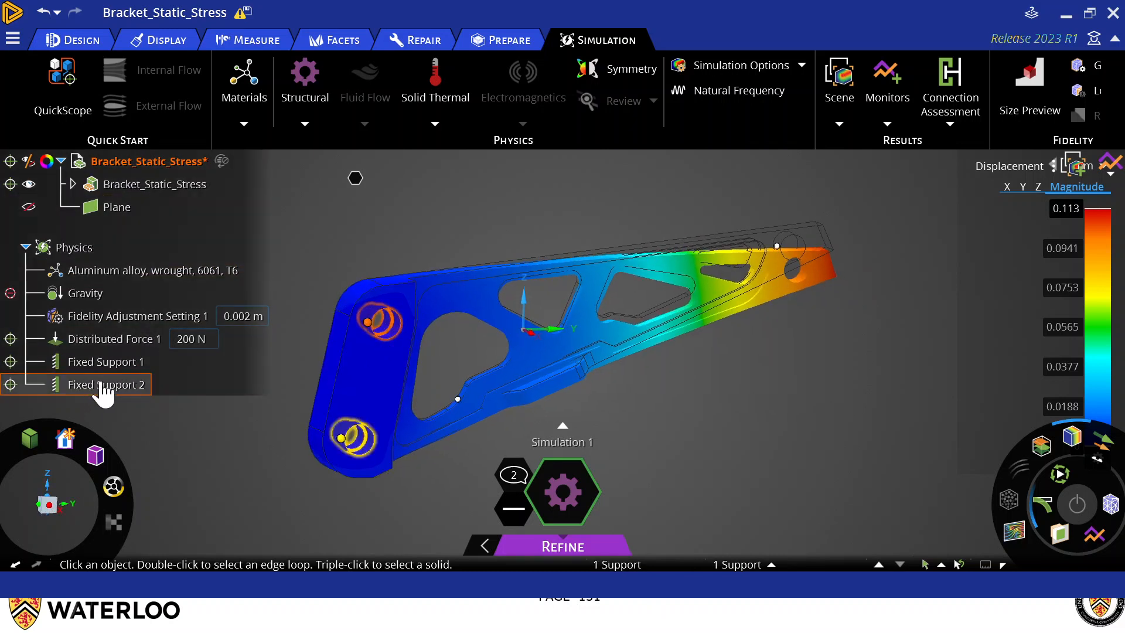
pyautogui.click(95, 346)
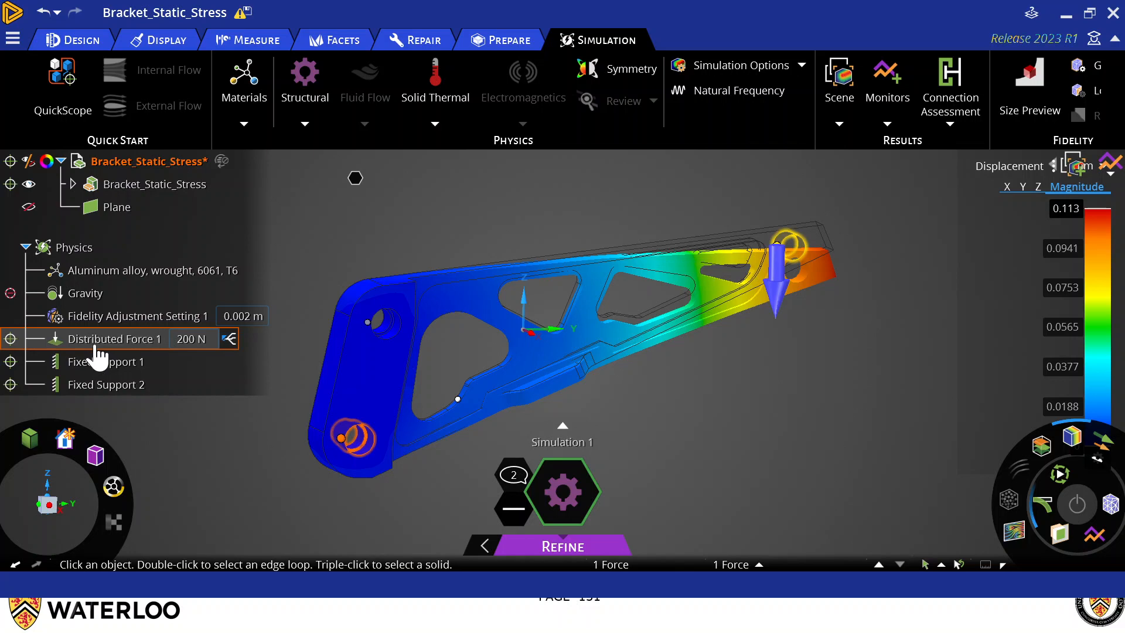
pyautogui.click(120, 271)
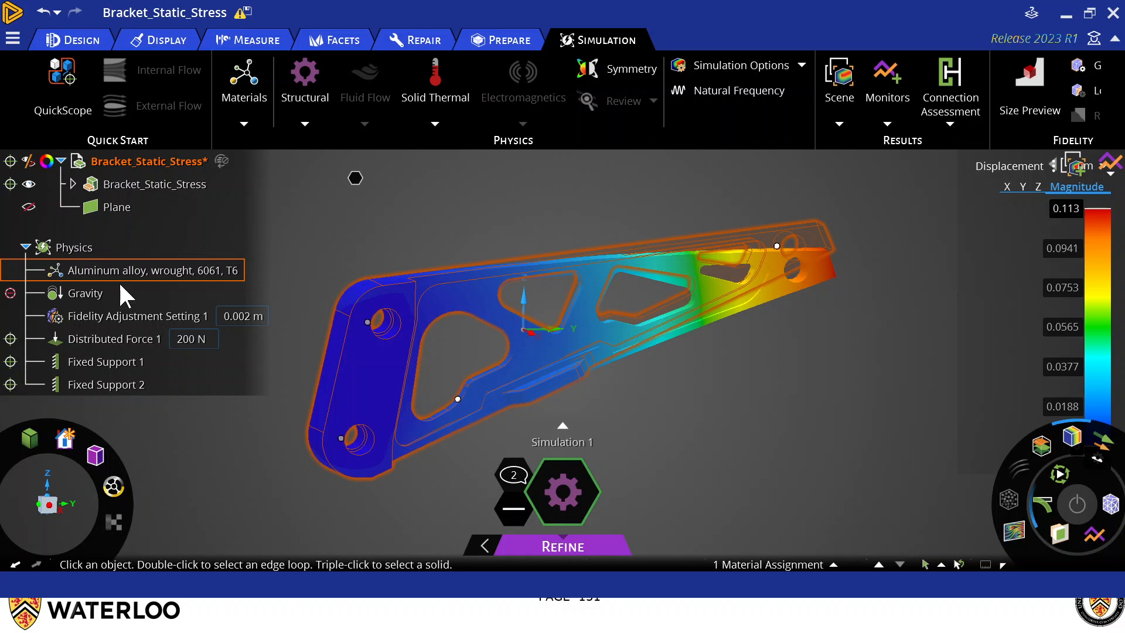
pyautogui.click(167, 162)
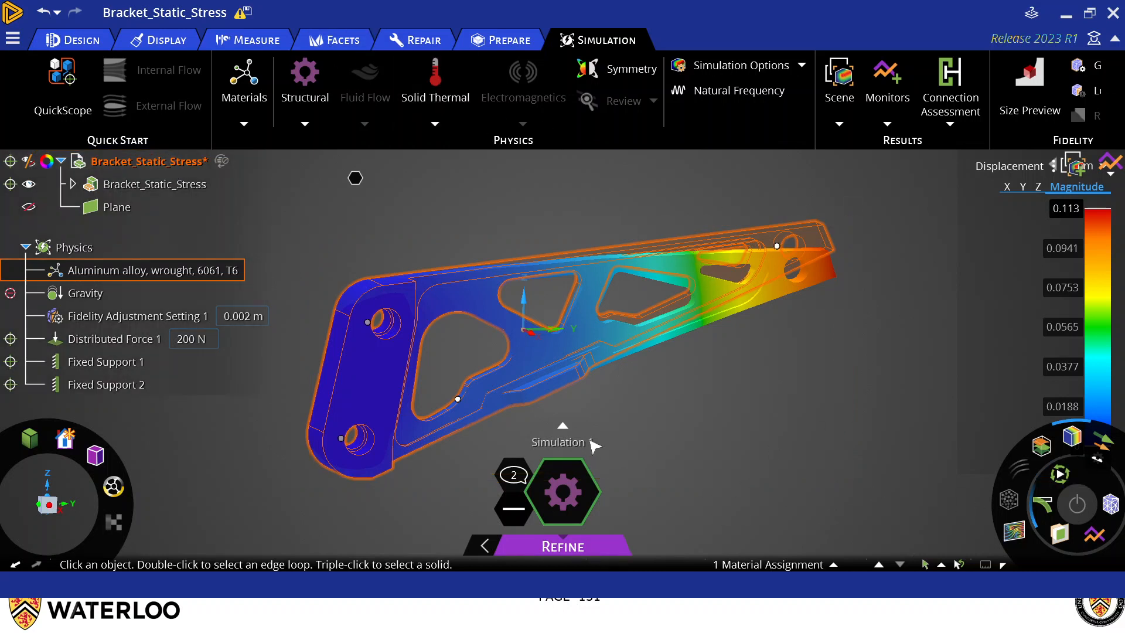
# Step: View the bracket face-on, toggle its deformed shape display, and animate the displacement result
pyautogui.click(50, 503)
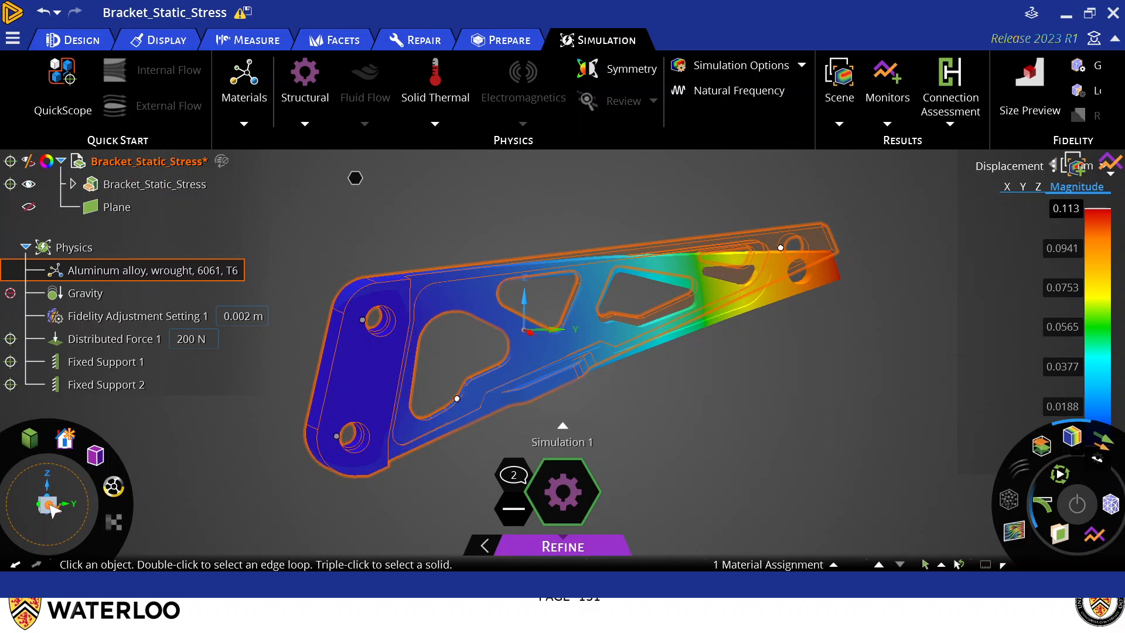
pyautogui.moveTo(1048, 514)
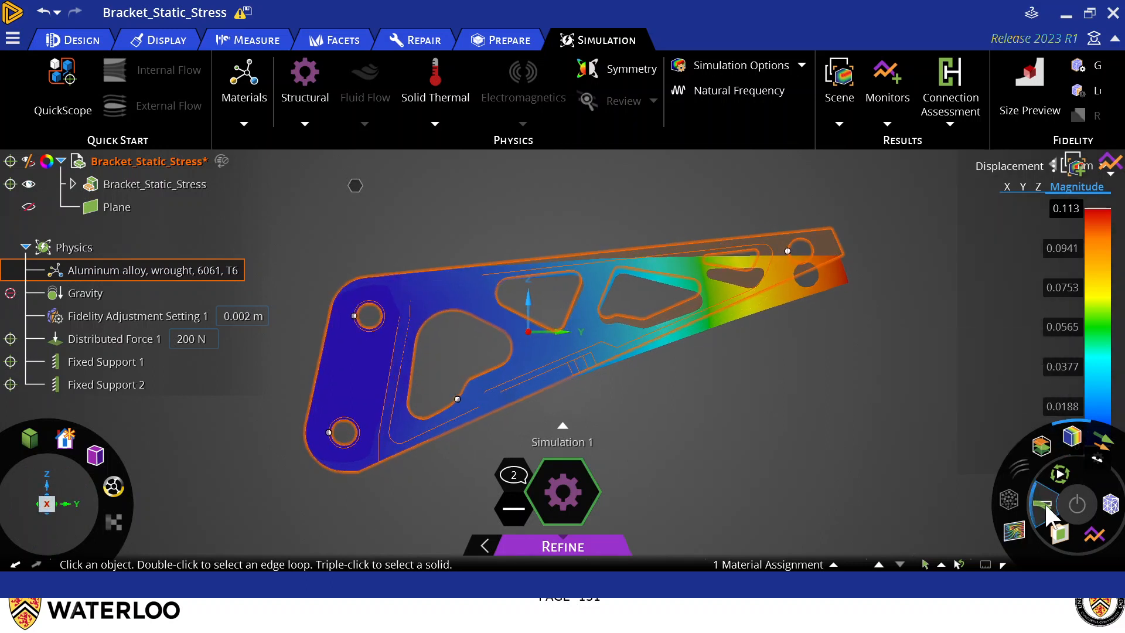
pyautogui.click(1046, 506)
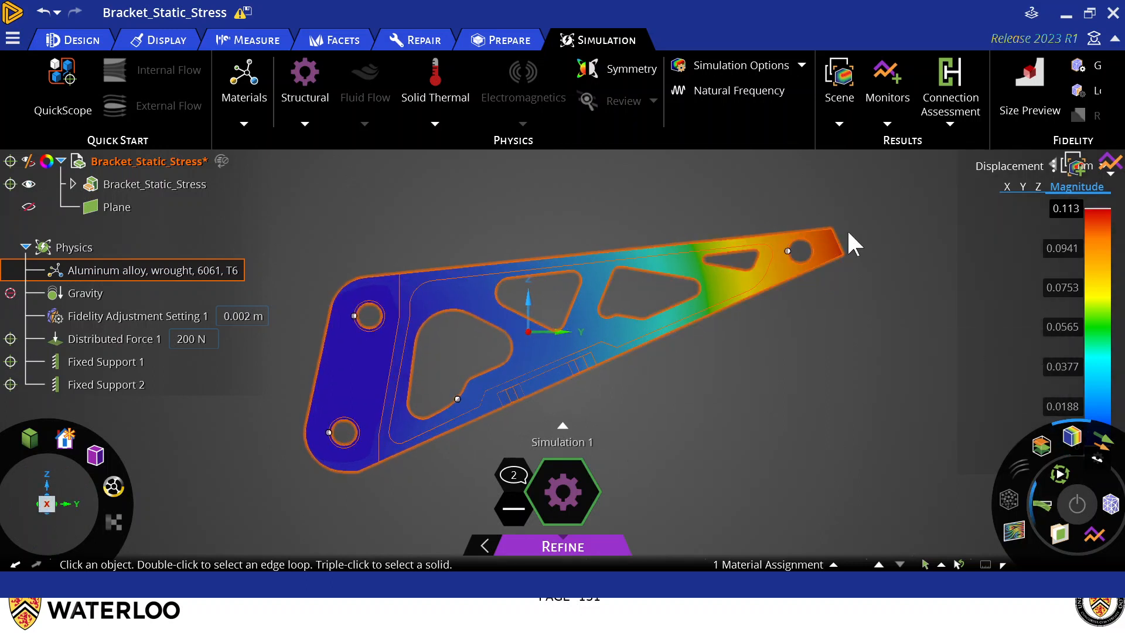
pyautogui.click(1059, 475)
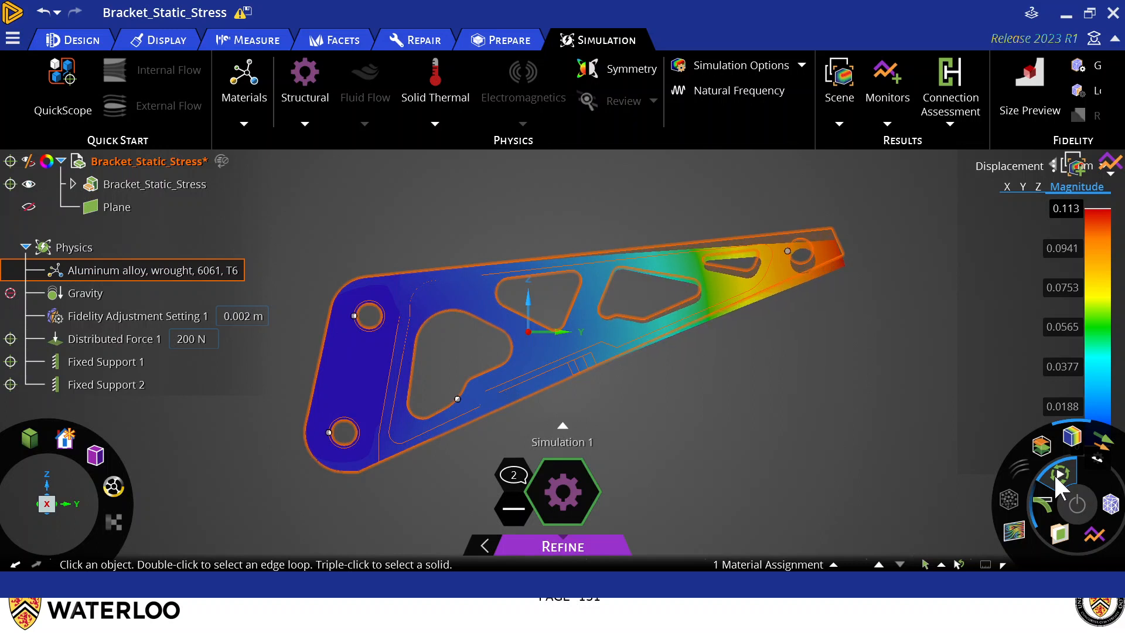
pyautogui.click(12, 41)
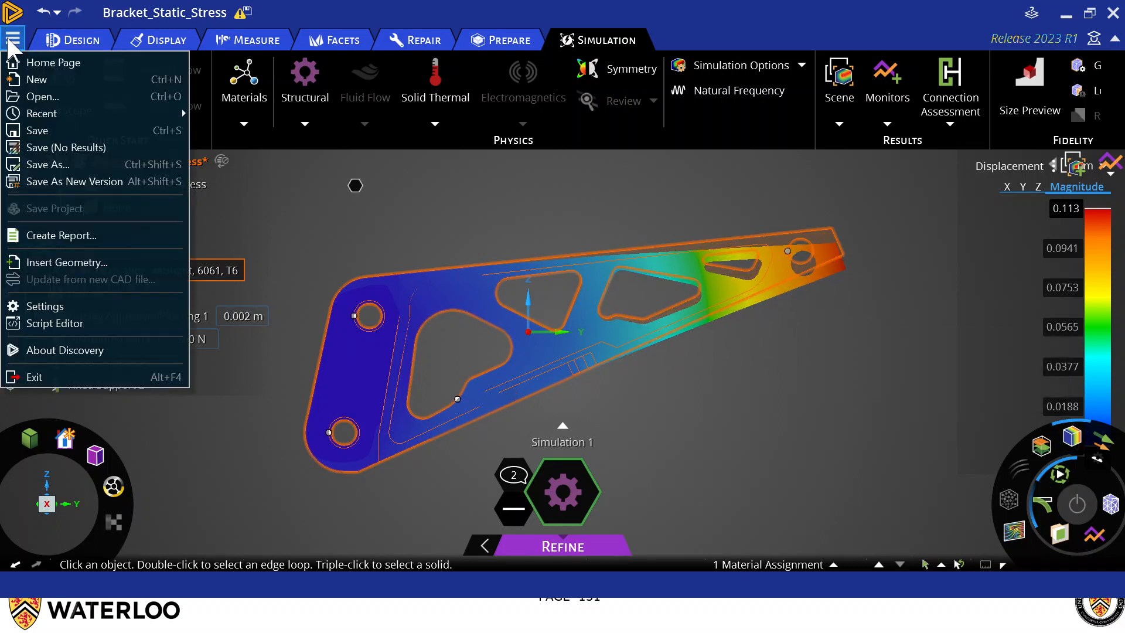
pyautogui.click(43, 94)
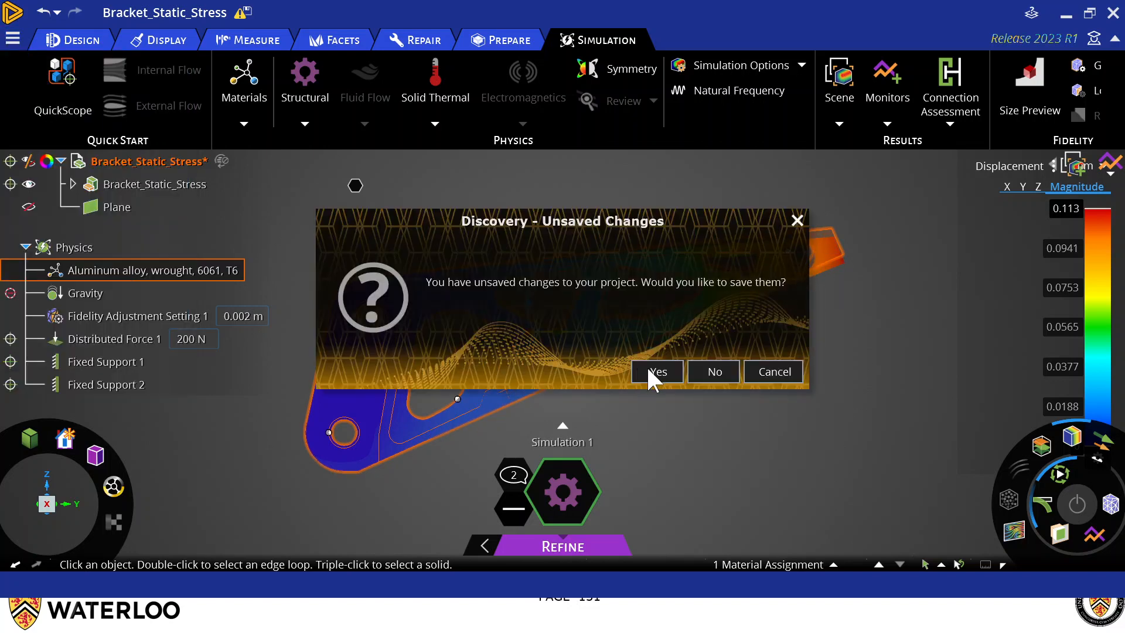
pyautogui.click(710, 370)
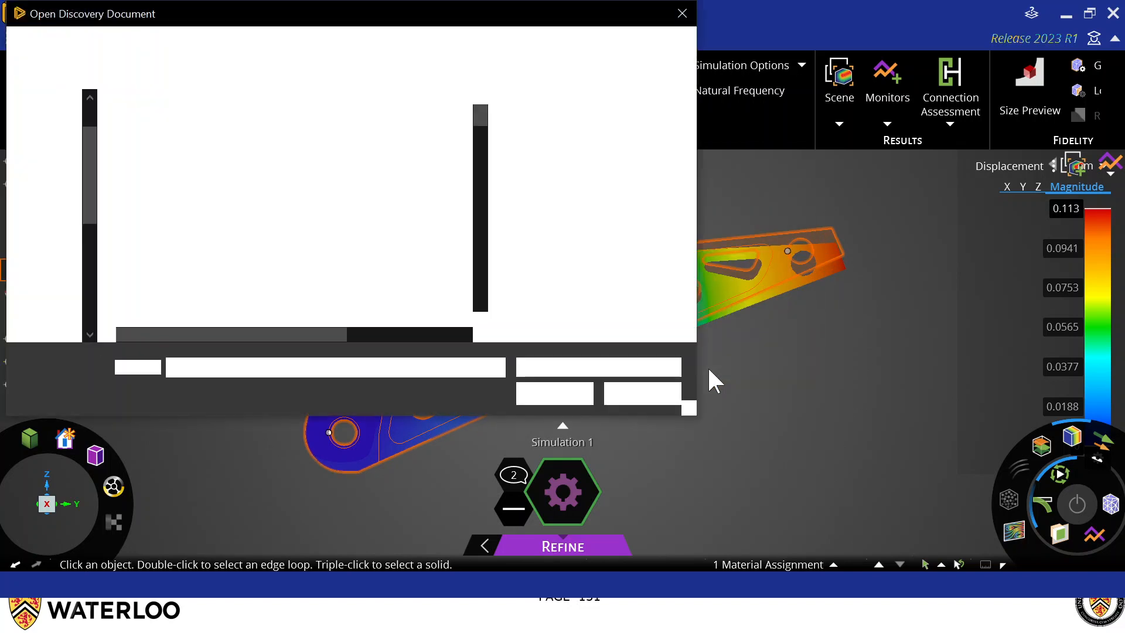
pyautogui.click(629, 388)
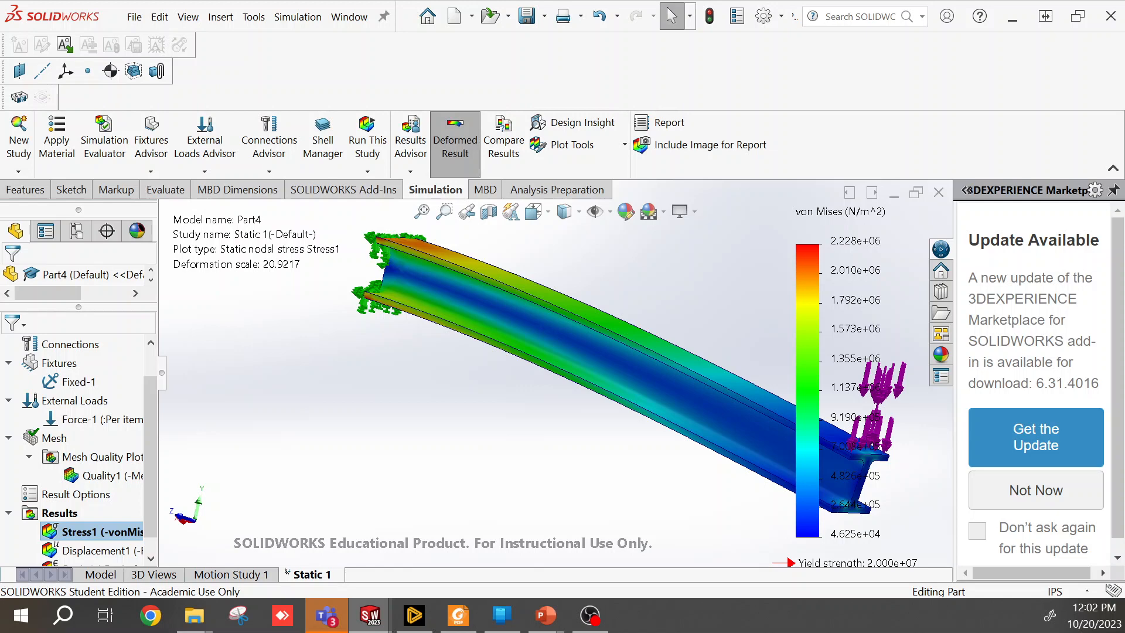
# Step: Show the Displacement1 plot of the cantilevered I-beam in the Right view
pyautogui.click(84, 550)
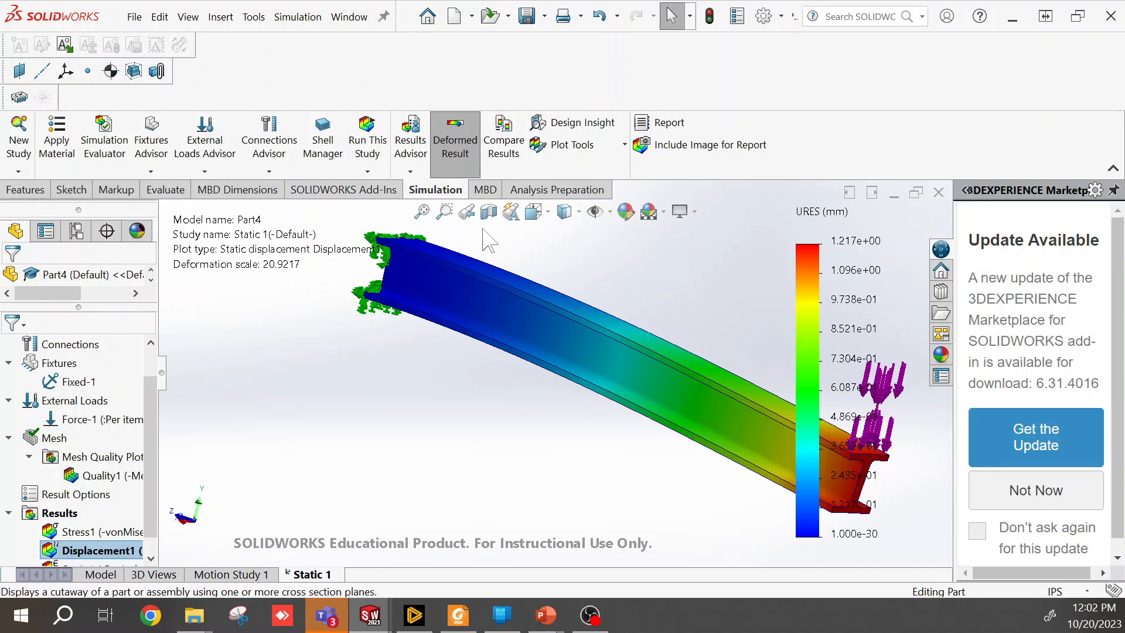
pyautogui.click(533, 211)
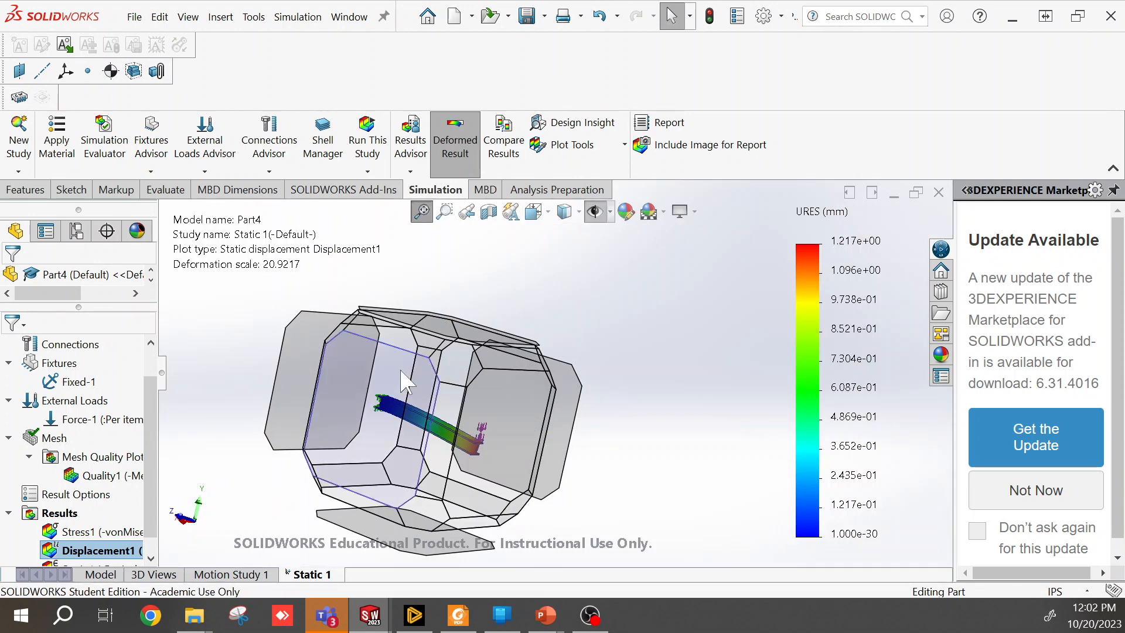
pyautogui.hotkey('ctrl', '4')
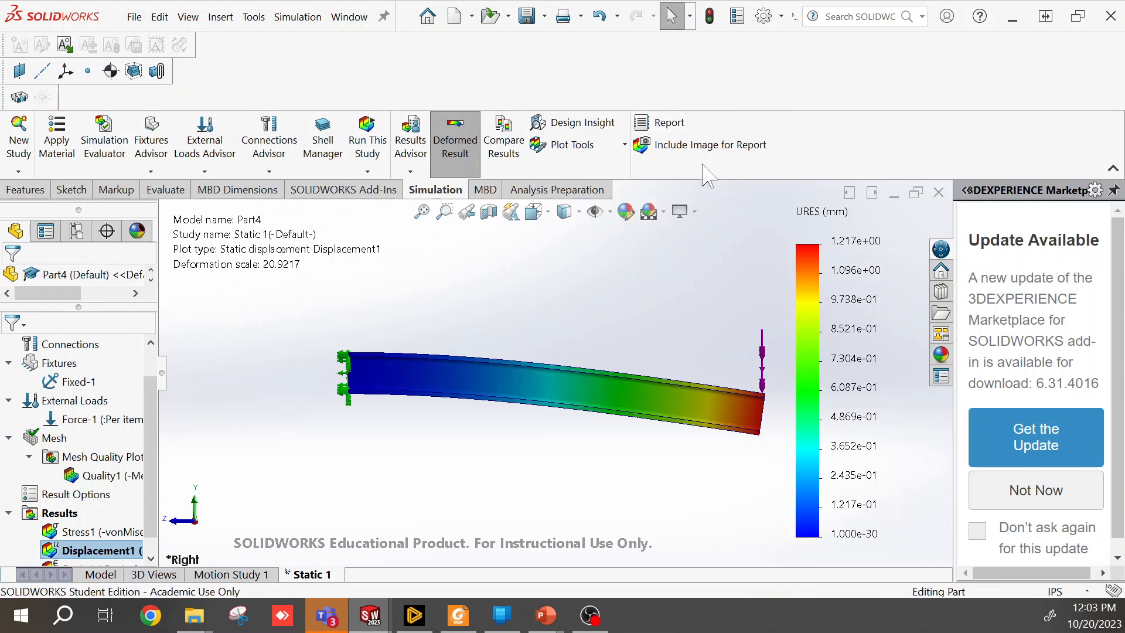
# Step: Show the Stress1 von Mises plot of the I-beam and inspect the stress at its fixed end
pyautogui.moveTo(155, 511); pyautogui.dragTo(153, 531)
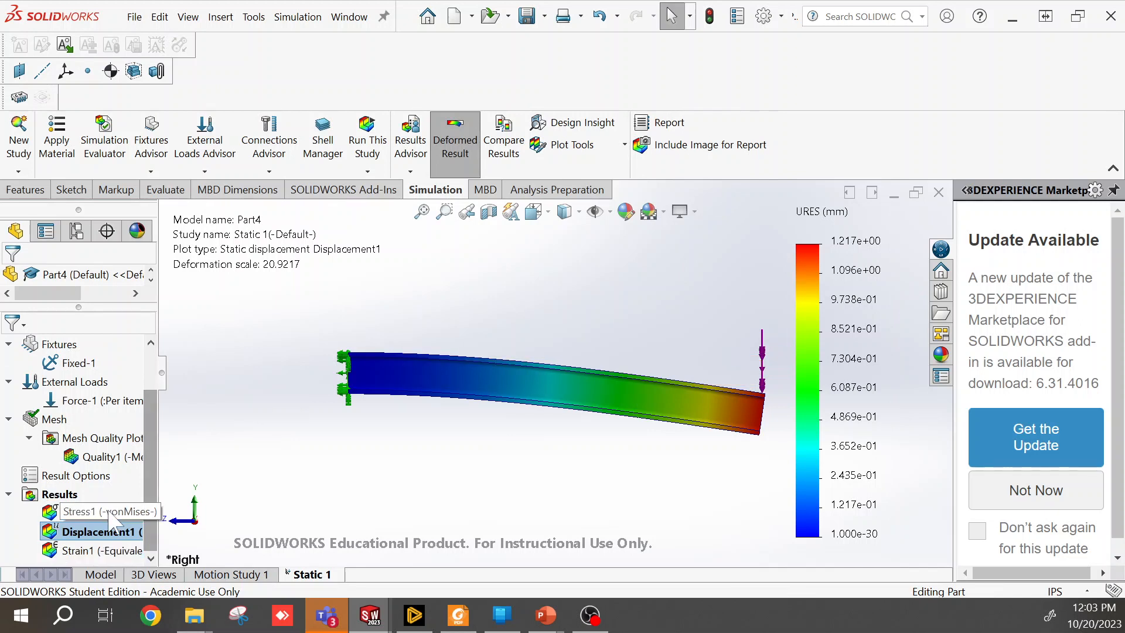
pyautogui.doubleClick(101, 510)
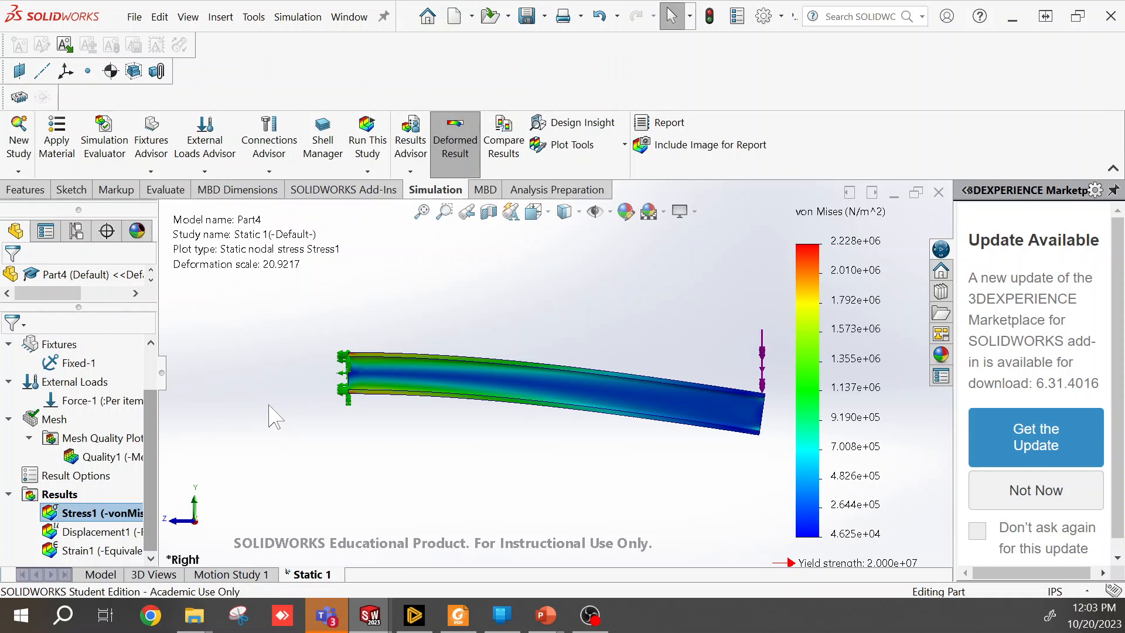
pyautogui.moveTo(351, 371); pyautogui.dragTo(320, 377, button='middle')
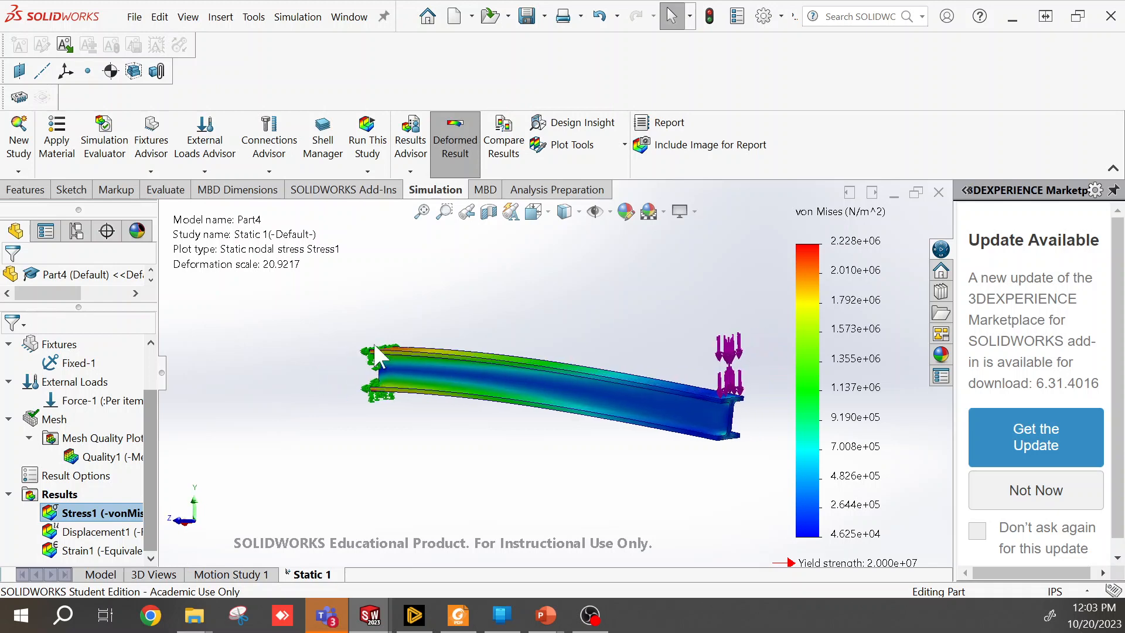
pyautogui.scroll(-5, 378, 346)
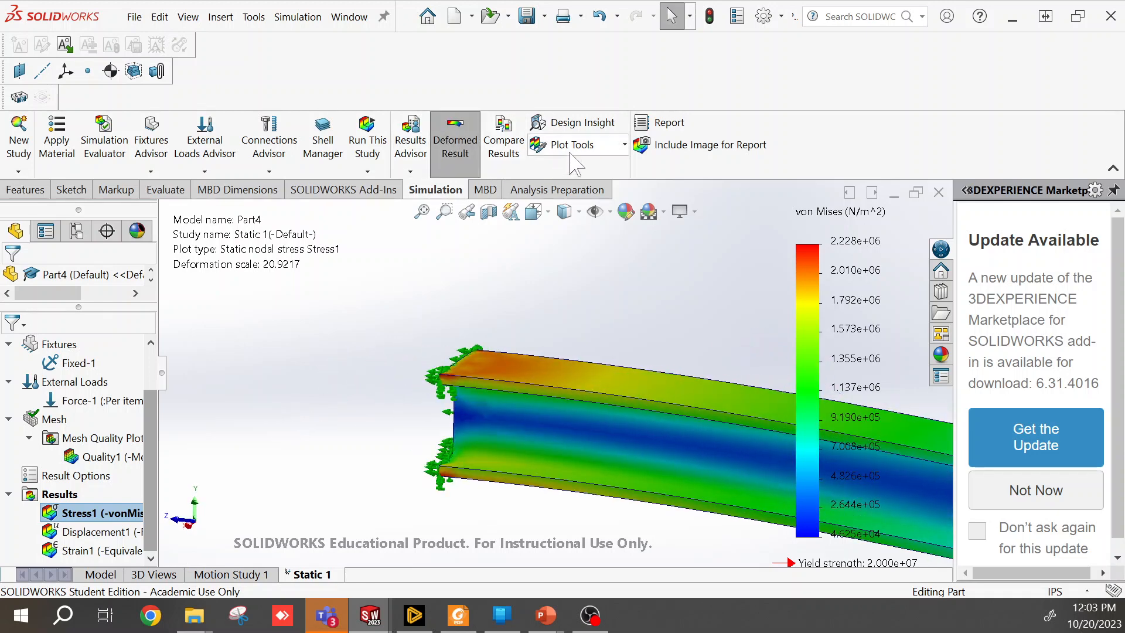
# Step: Examine the beam's stress with a Front Plane section clip moved along its length to about -2.07 in, and cancel the section
pyautogui.click(615, 147)
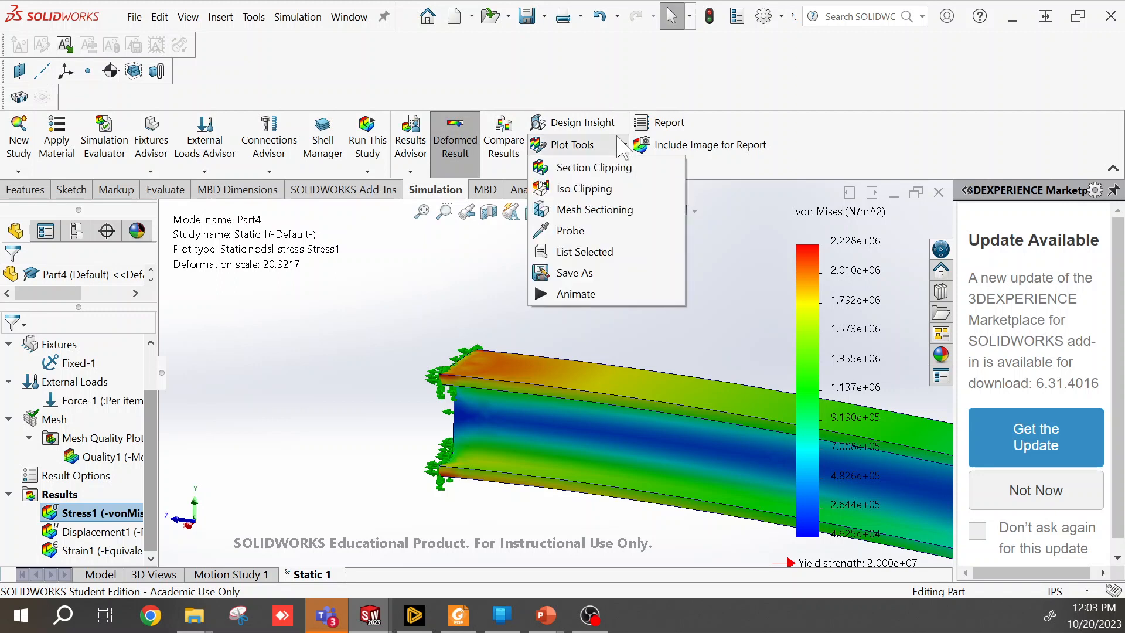
pyautogui.click(593, 168)
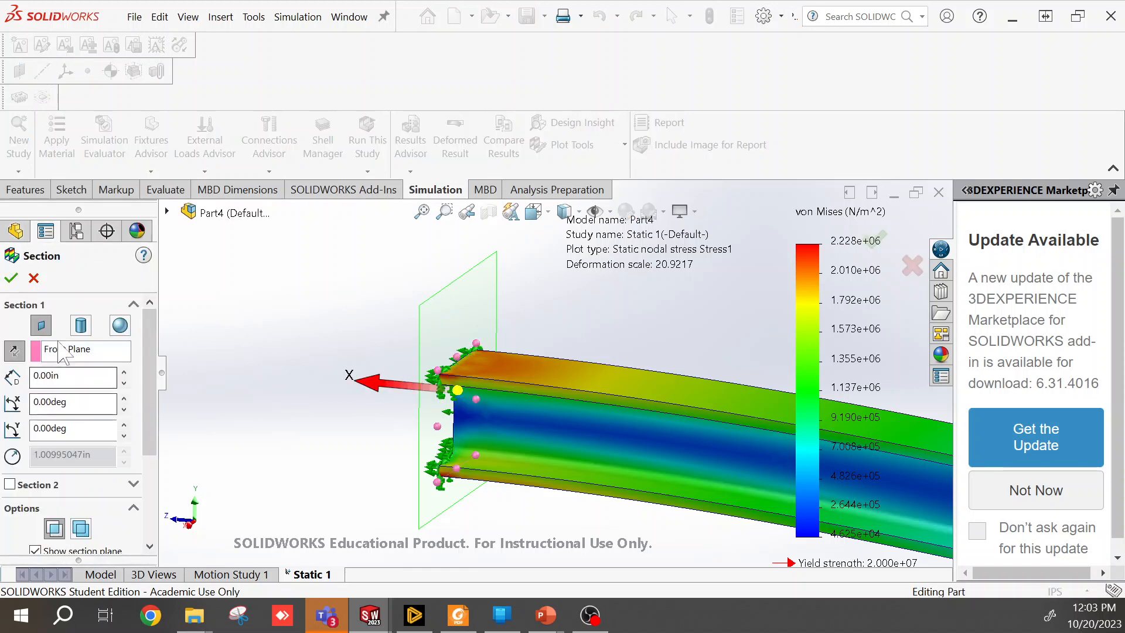
pyautogui.moveTo(369, 381); pyautogui.dragTo(602, 406)
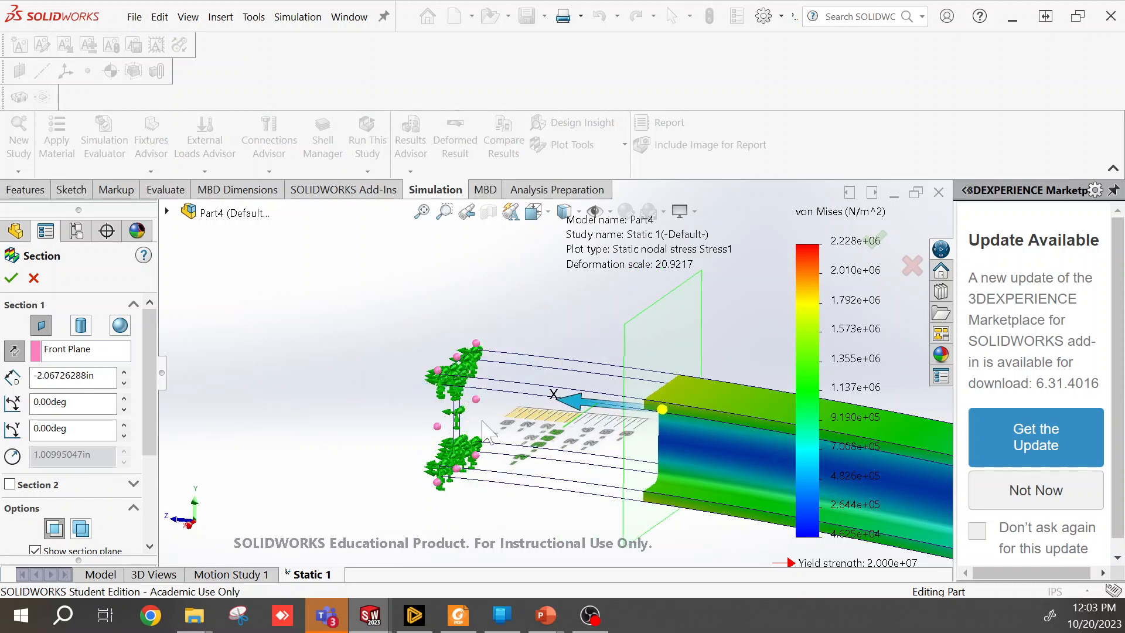
pyautogui.scroll(8, 482, 424)
pyautogui.moveTo(484, 441); pyautogui.dragTo(571, 420, button='middle')
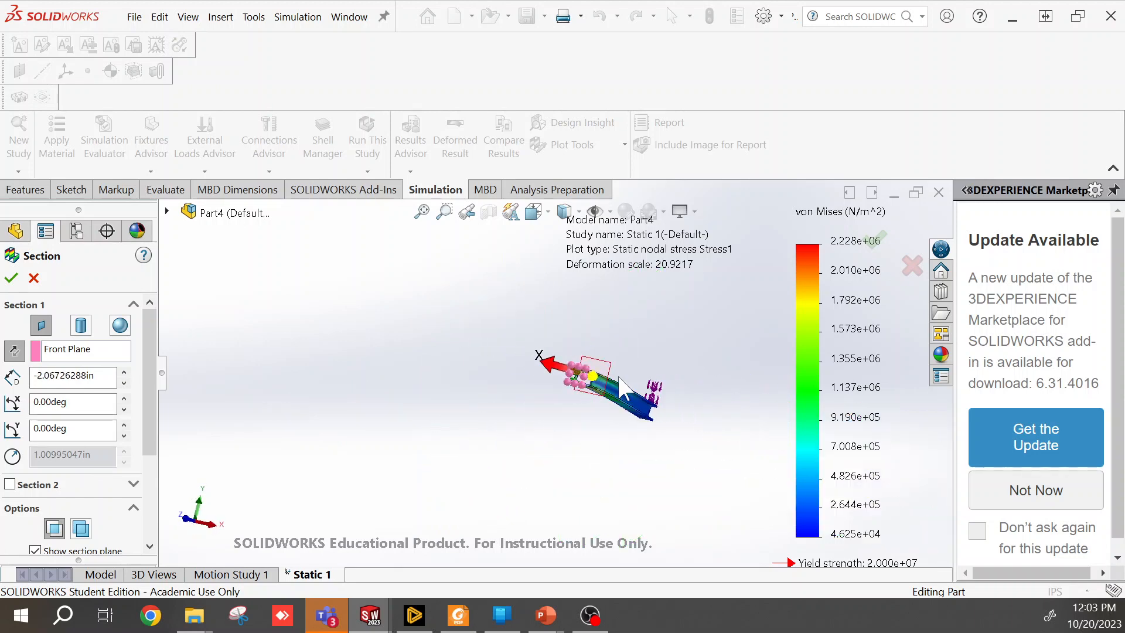
pyautogui.scroll(-14, 606, 381)
pyautogui.moveTo(555, 355); pyautogui.dragTo(547, 369, button='middle')
pyautogui.scroll(5, 544, 364)
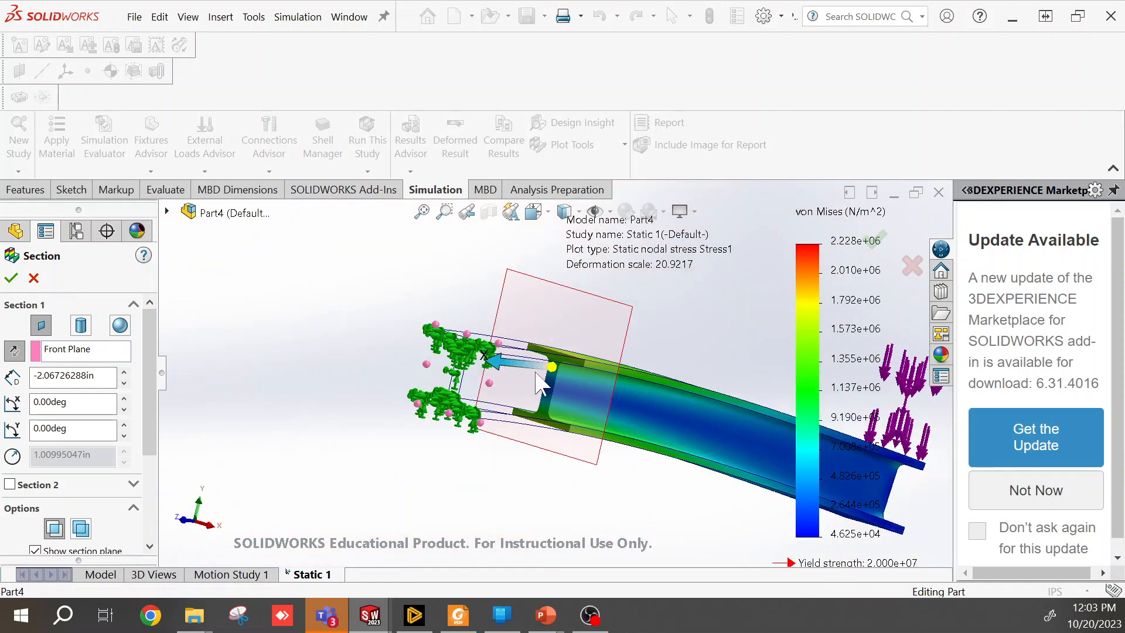
pyautogui.moveTo(548, 381); pyautogui.dragTo(672, 407)
pyautogui.click(33, 277)
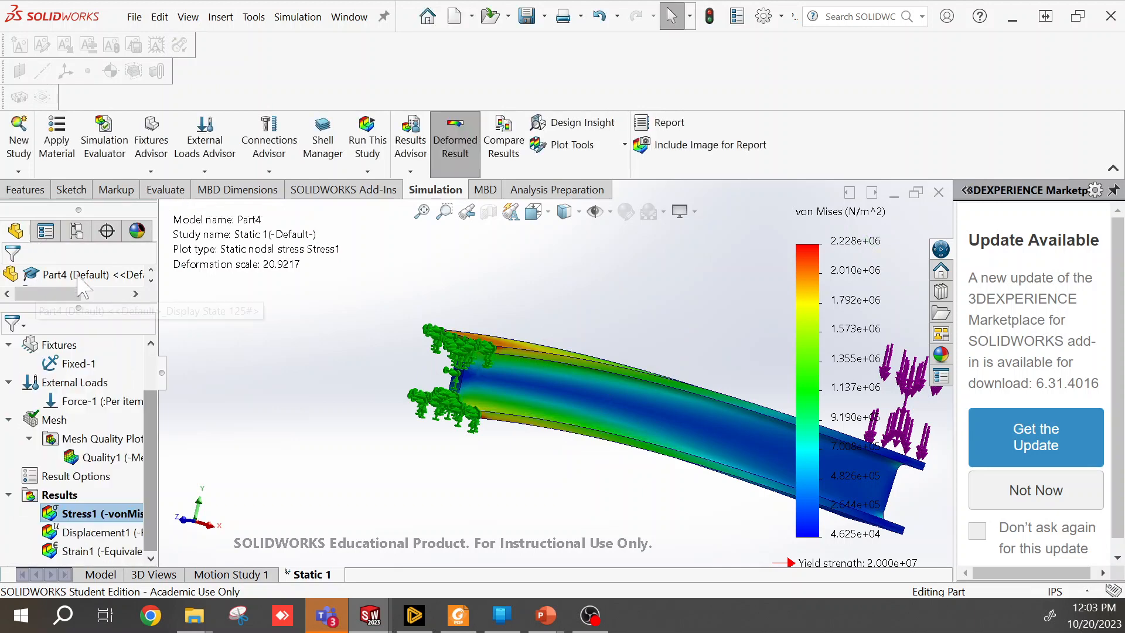
# Step: Examine the beam's stress with iso clipping, lowering the iso value from 1137000 to about 438969 N/m^2, and cancel the clipping
pyautogui.click(582, 155)
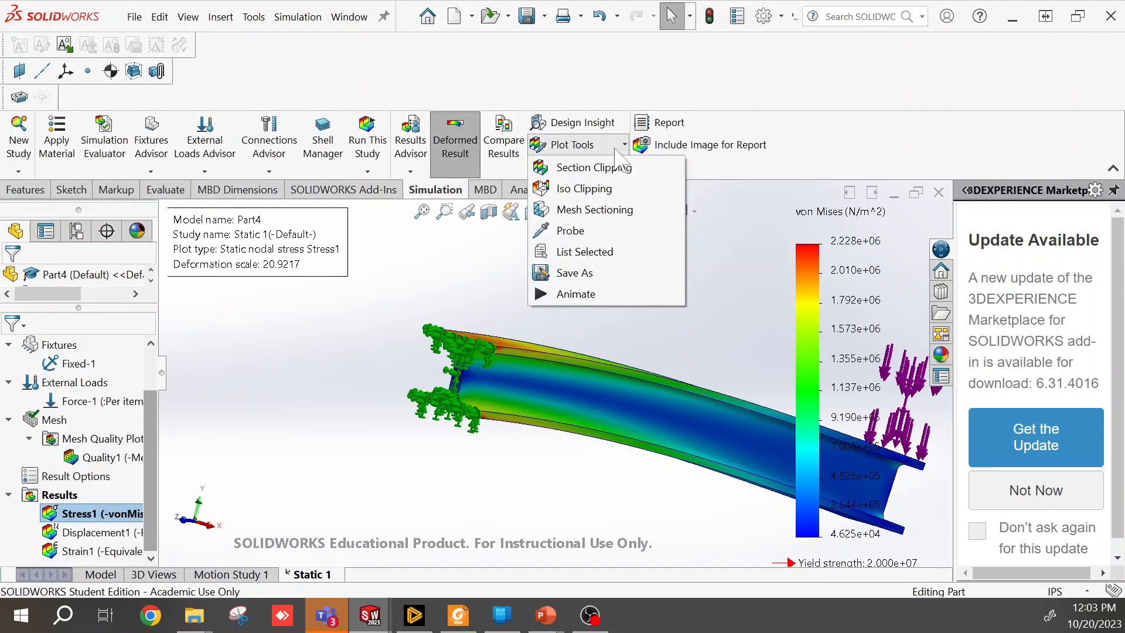
pyautogui.click(608, 196)
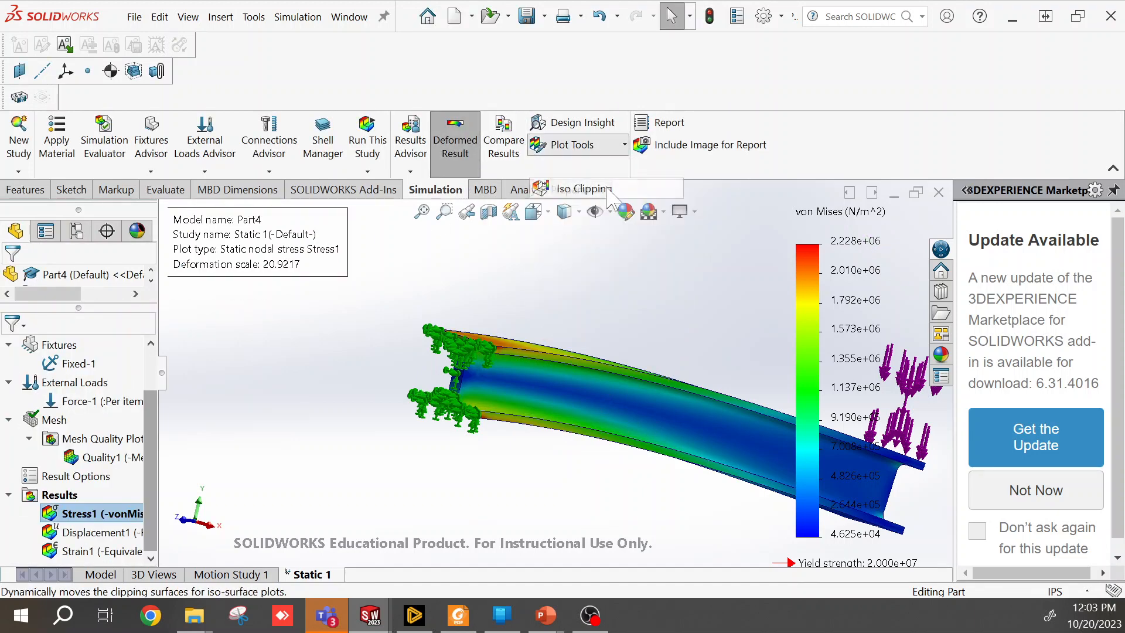
pyautogui.moveTo(602, 355); pyautogui.dragTo(528, 324, button='middle')
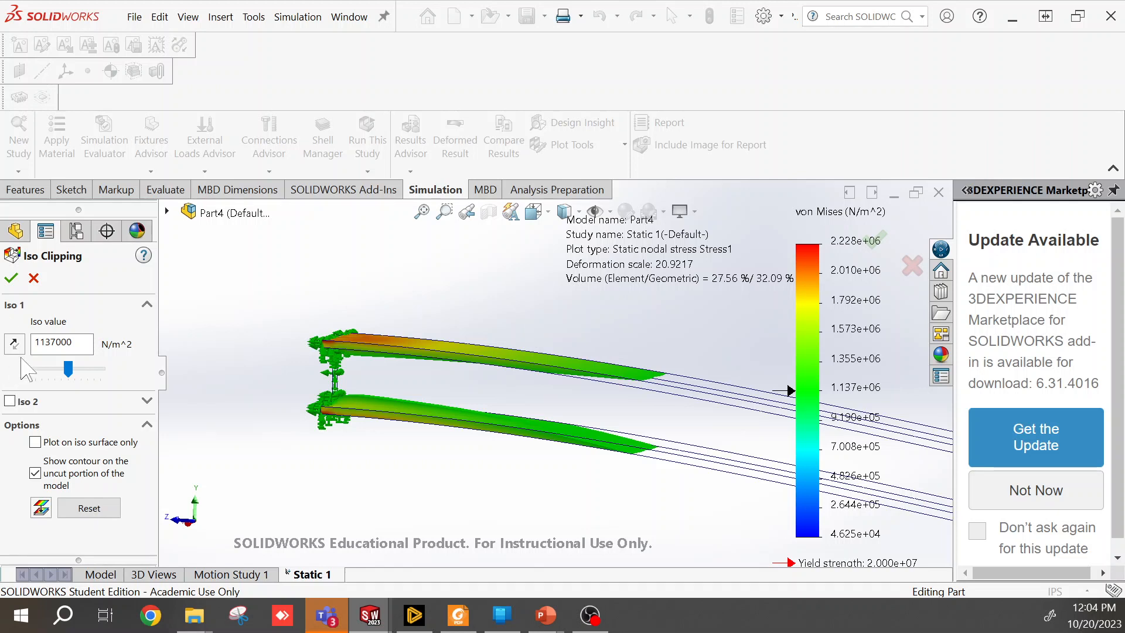
pyautogui.moveTo(68, 369); pyautogui.dragTo(48, 369)
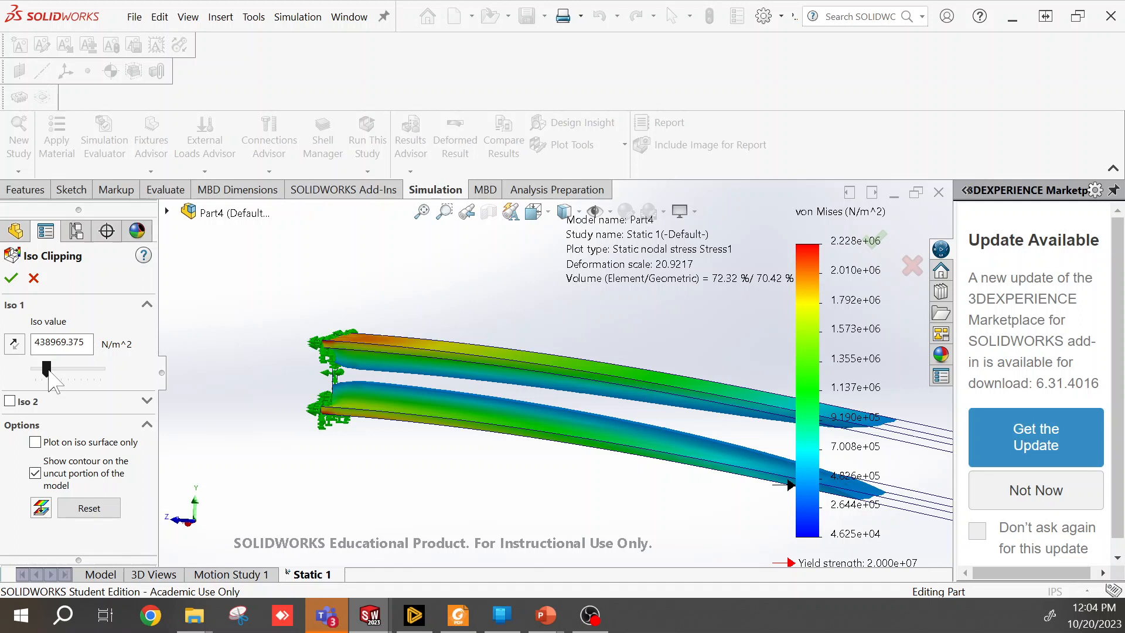
pyautogui.click(33, 278)
pyautogui.scroll(6, 558, 378)
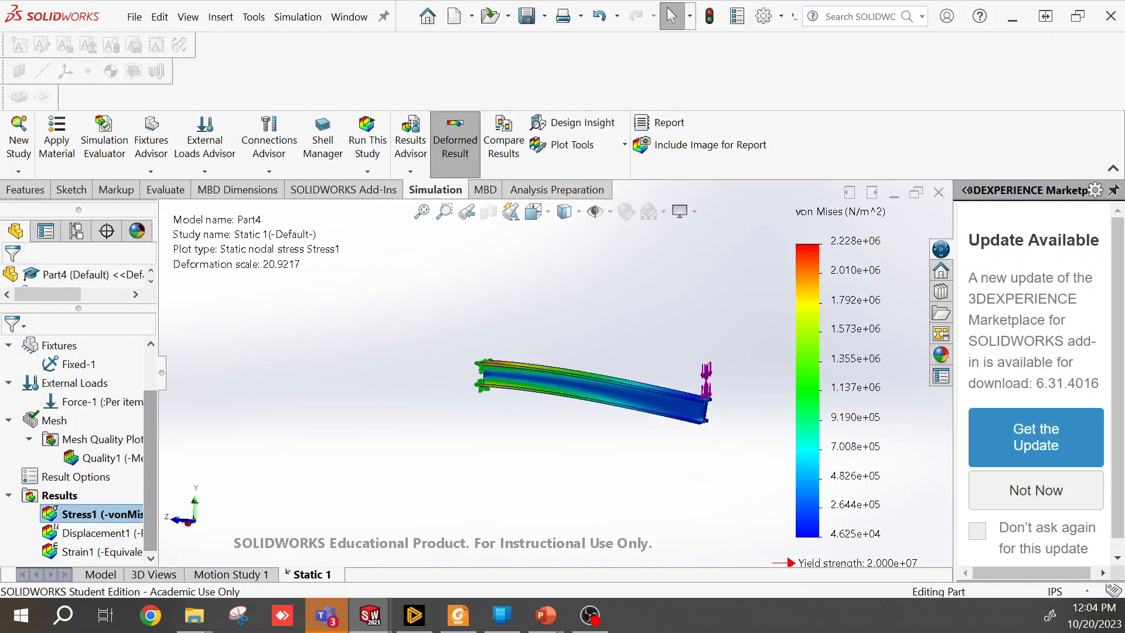
# Step: Switch to the PowerPoint slide show and advance past the Ansys Discovery slide to the Ansys Simulation Tutorials (Mechanical) slide
pyautogui.hotkey('alt', 'Tab')
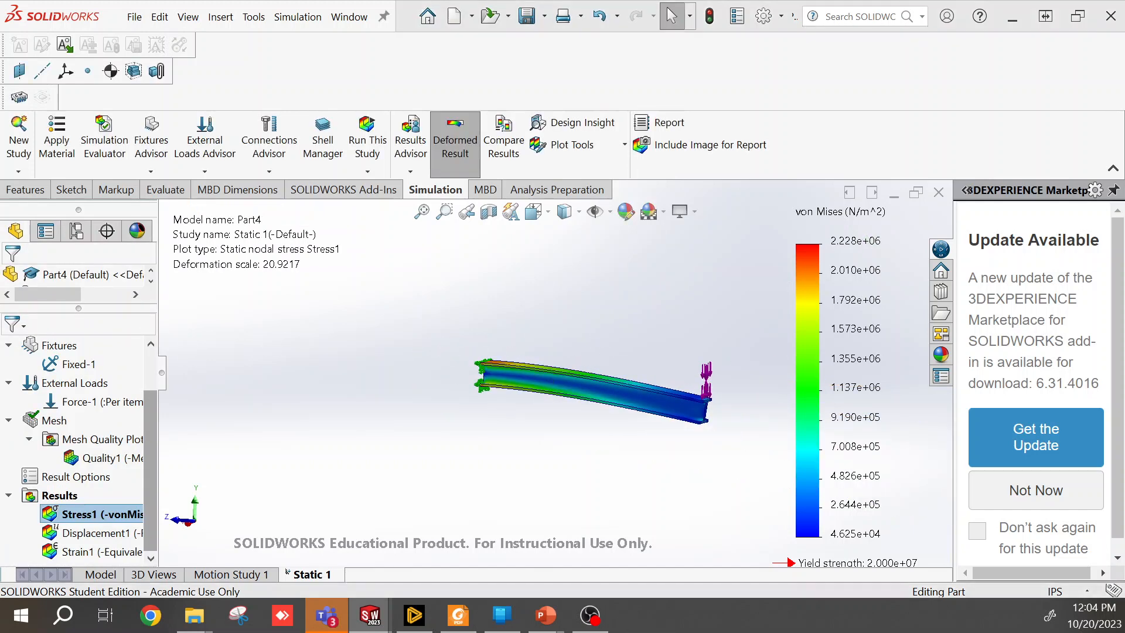
pyautogui.press('Right')
pyautogui.press('Right')
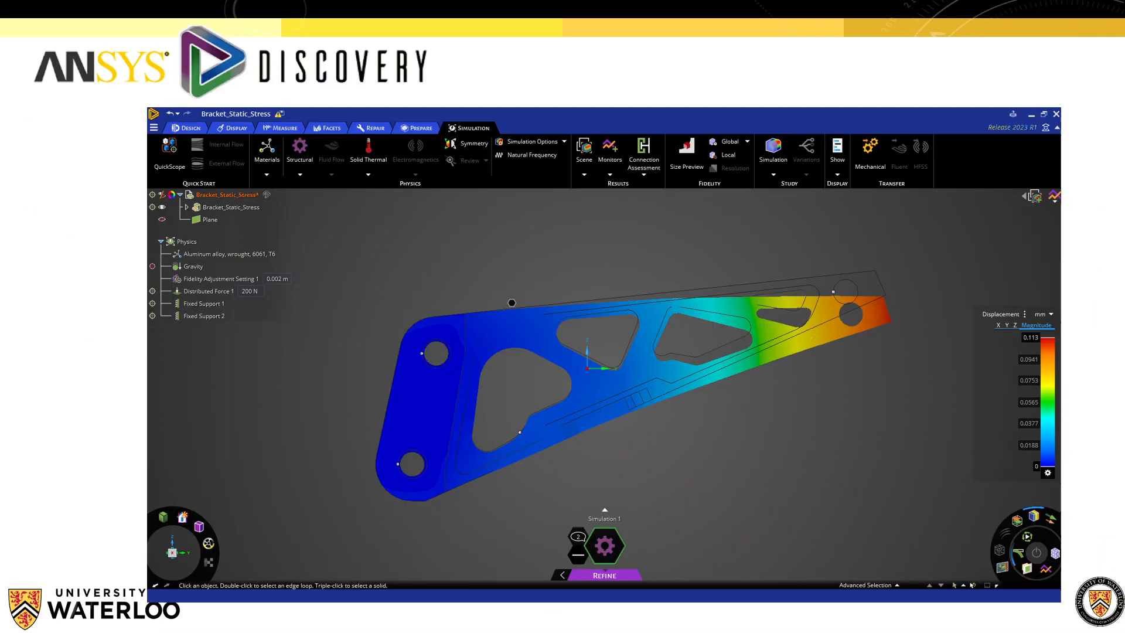
pyautogui.press('Right')
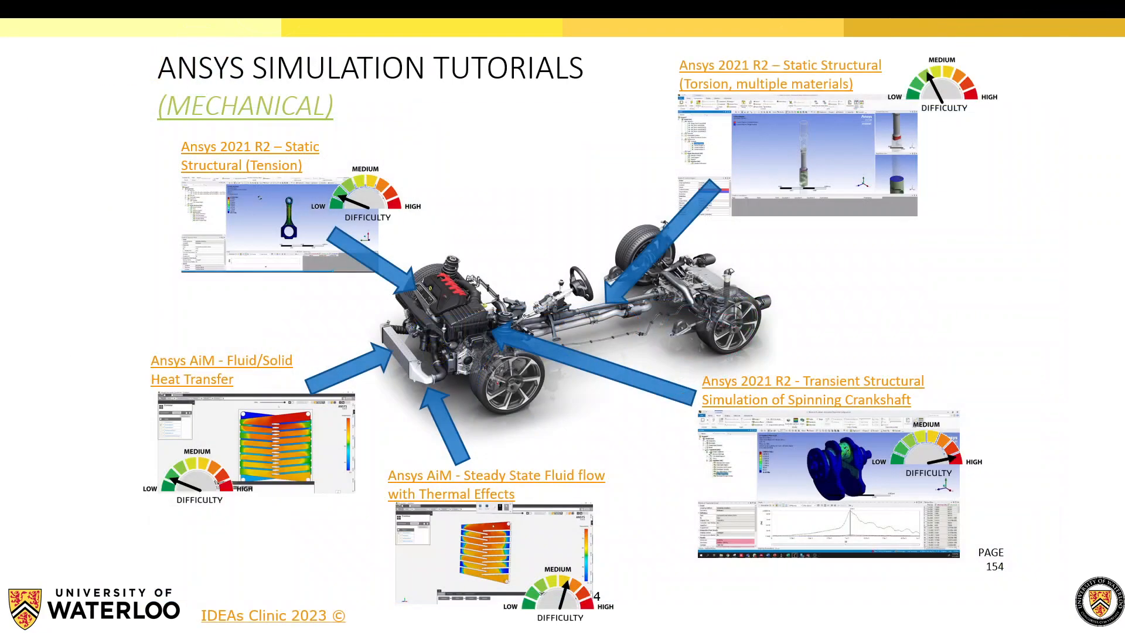